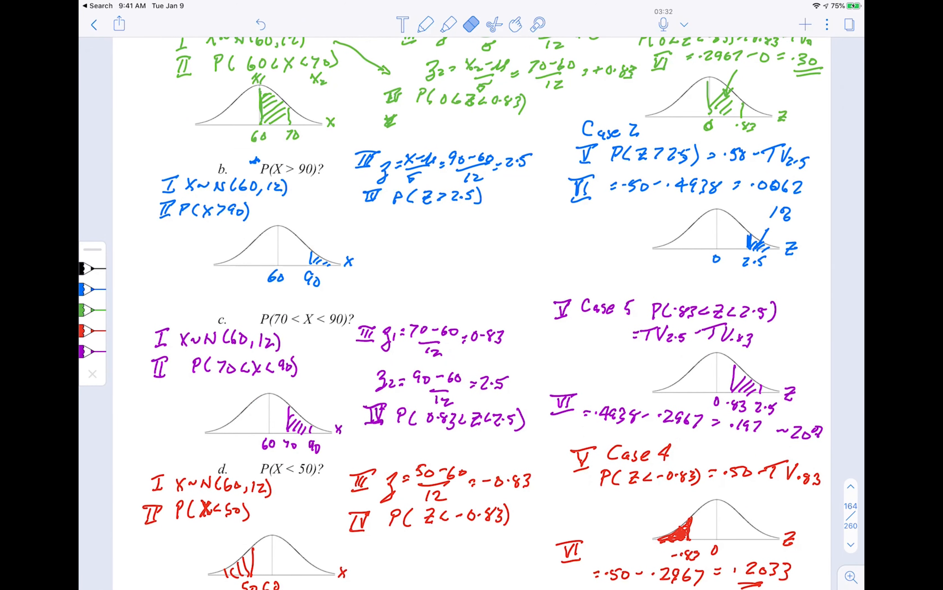
# Step: Draw a small green star beside the P(X < 50) question in problem d of the handwritten notes
pyautogui.scroll(-3, 483, 312)
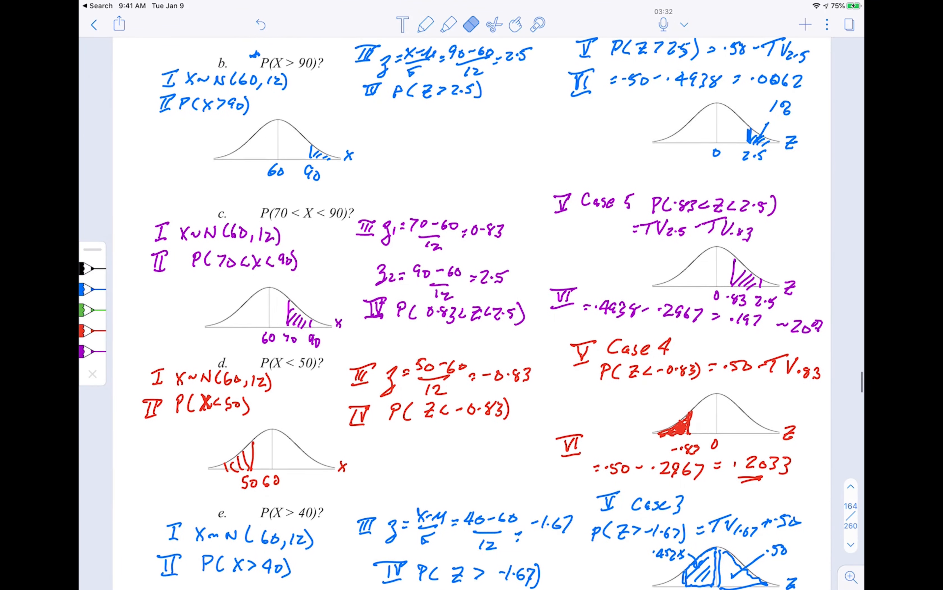
pyautogui.scroll(1, 482, 312)
pyautogui.scroll(2, 482, 312)
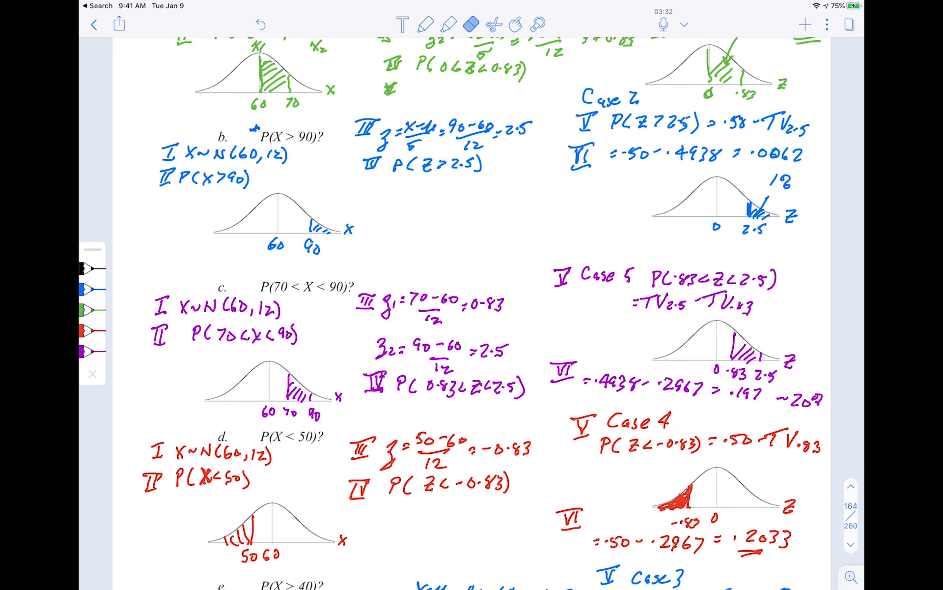
pyautogui.scroll(-5, 482, 311)
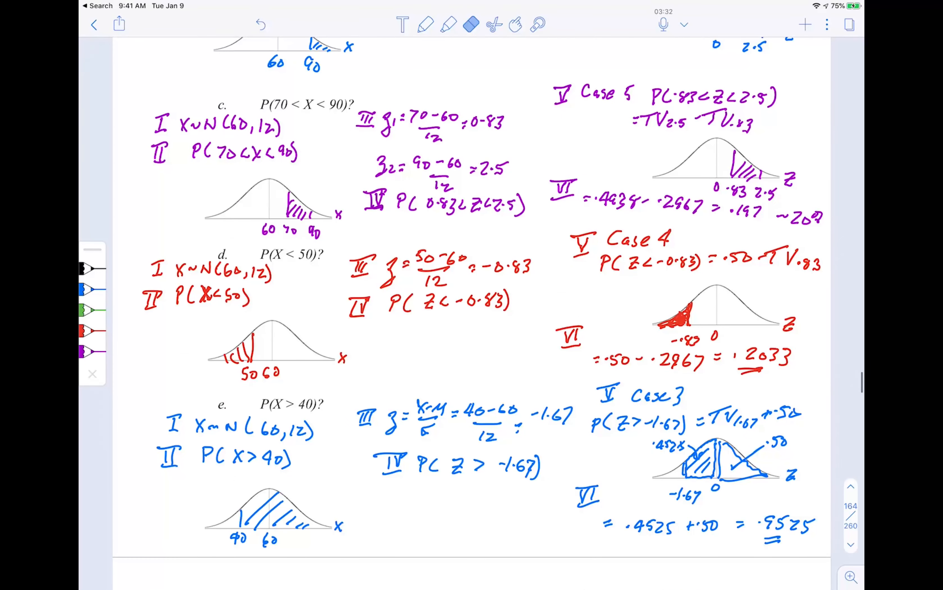
pyautogui.scroll(-2, 483, 312)
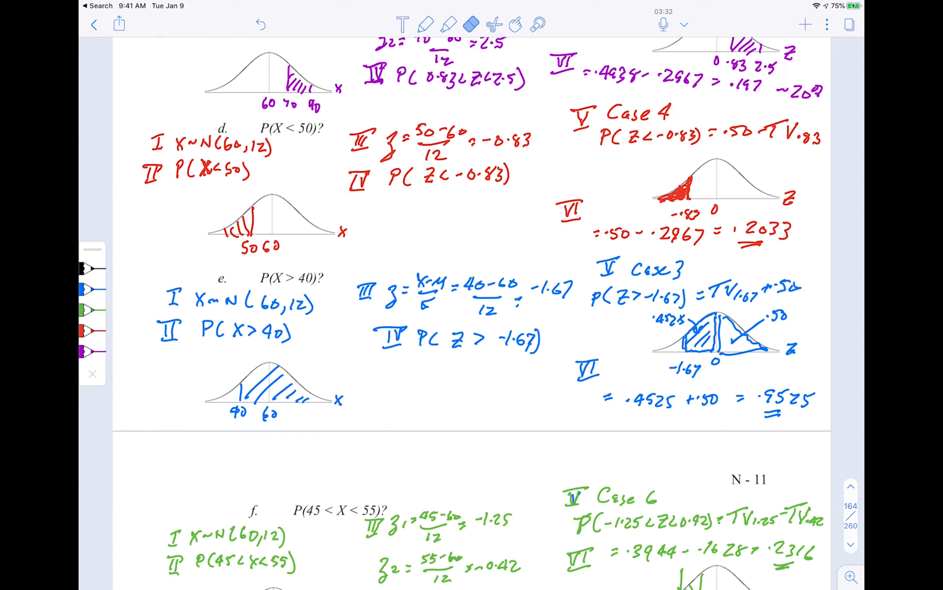
pyautogui.click(93, 310)
pyautogui.moveTo(328, 132)
pyautogui.mouseDown()
pyautogui.moveTo(328, 149)
pyautogui.moveTo(335, 134)
pyautogui.mouseUp()
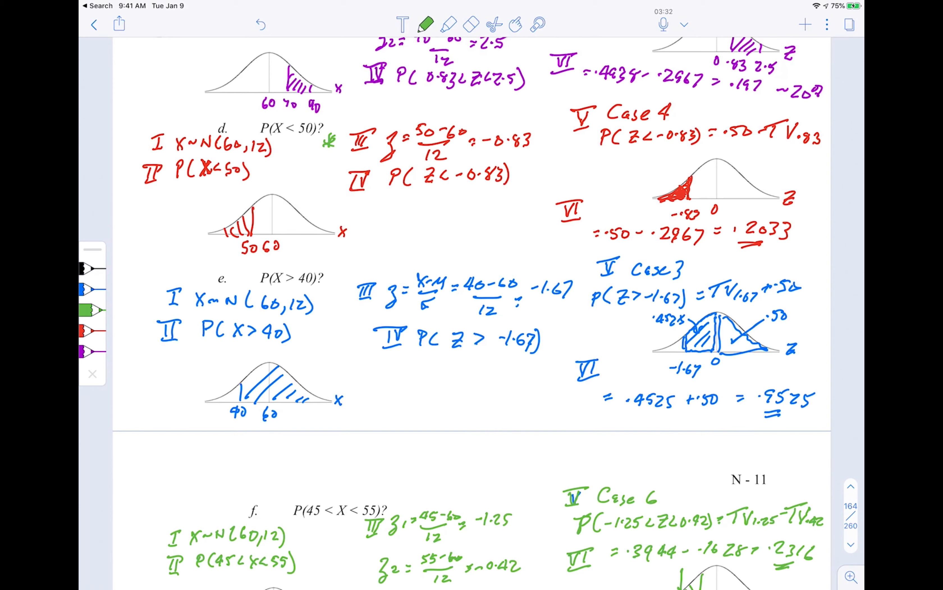
# Step: Draw a green star at the left tail of problem d's X curve and circle its z-value of -0.83
pyautogui.moveTo(198, 216)
pyautogui.mouseDown()
pyautogui.moveTo(196, 233)
pyautogui.moveTo(206, 219)
pyautogui.mouseUp()
pyautogui.moveTo(190, 231); pyautogui.dragTo(196, 223)
pyautogui.moveTo(198, 223); pyautogui.dragTo(203, 234)
pyautogui.moveTo(329, 142); pyautogui.dragTo(329, 152)
pyautogui.moveTo(486, 158)
pyautogui.mouseDown()
pyautogui.moveTo(484, 119)
pyautogui.moveTo(519, 159)
pyautogui.mouseUp()
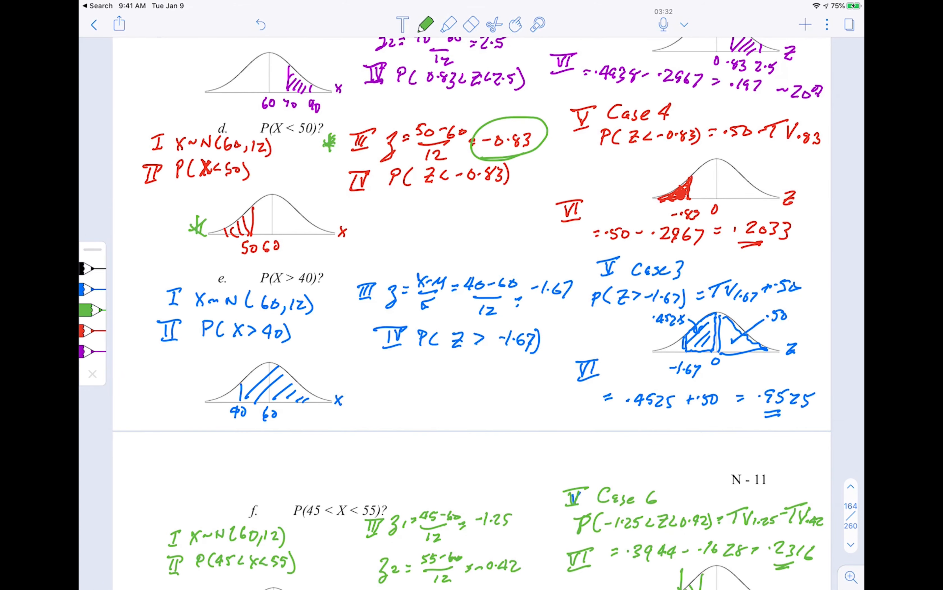
# Step: Annotate problem d's Z curve with green arrows, circle .2967 in the calculation, and label the red tail .20
pyautogui.scroll(3, 487, 312)
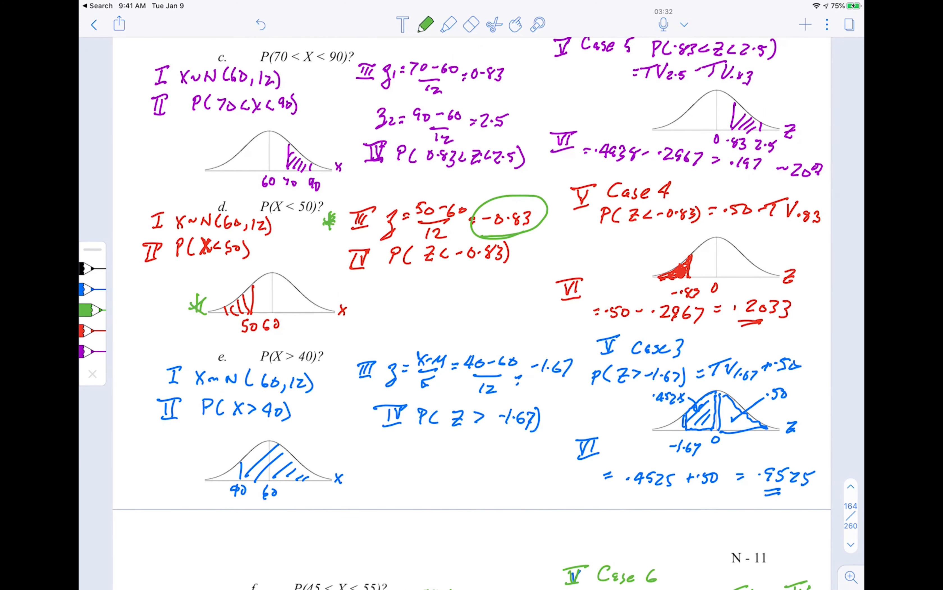
pyautogui.scroll(5, 471, 312)
pyautogui.moveTo(692, 386); pyautogui.dragTo(704, 410)
pyautogui.moveTo(681, 444)
pyautogui.mouseDown()
pyautogui.moveTo(650, 454)
pyautogui.moveTo(689, 438)
pyautogui.mouseUp()
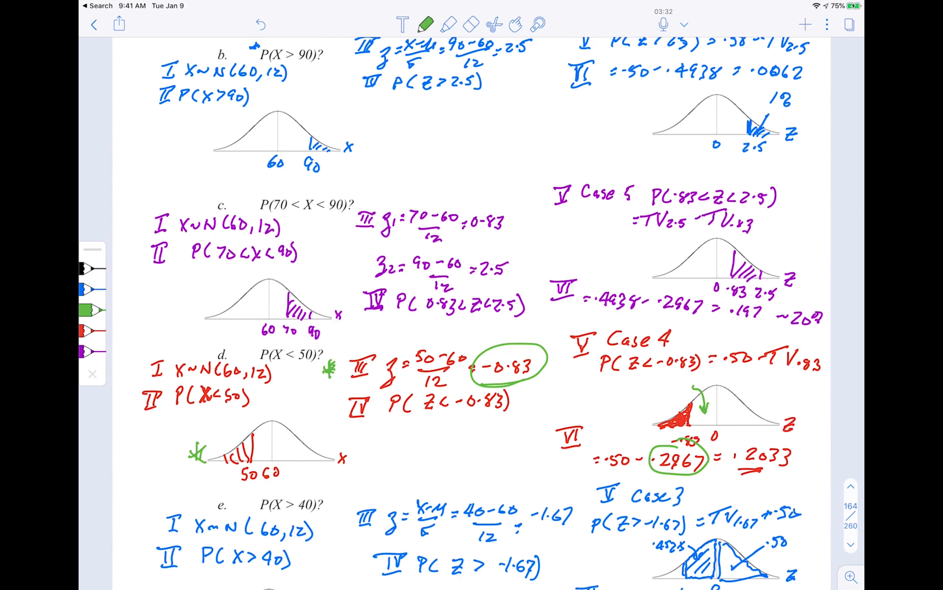
pyautogui.moveTo(669, 402); pyautogui.dragTo(676, 423)
pyautogui.moveTo(663, 384)
pyautogui.mouseDown()
pyautogui.moveTo(671, 394)
pyautogui.moveTo(675, 383)
pyautogui.mouseUp()
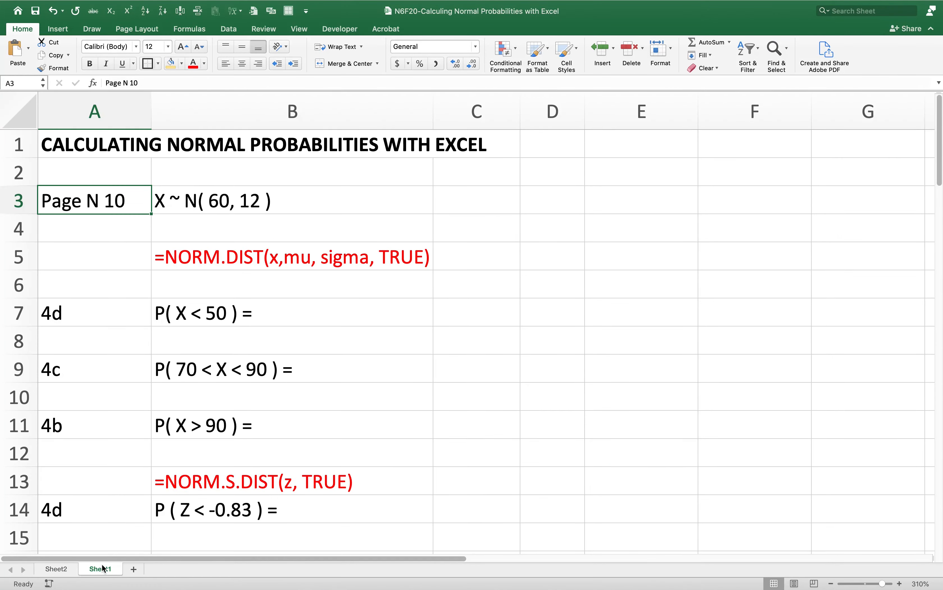
pyautogui.press('Right')
pyautogui.press('Down')
pyautogui.press('Down')
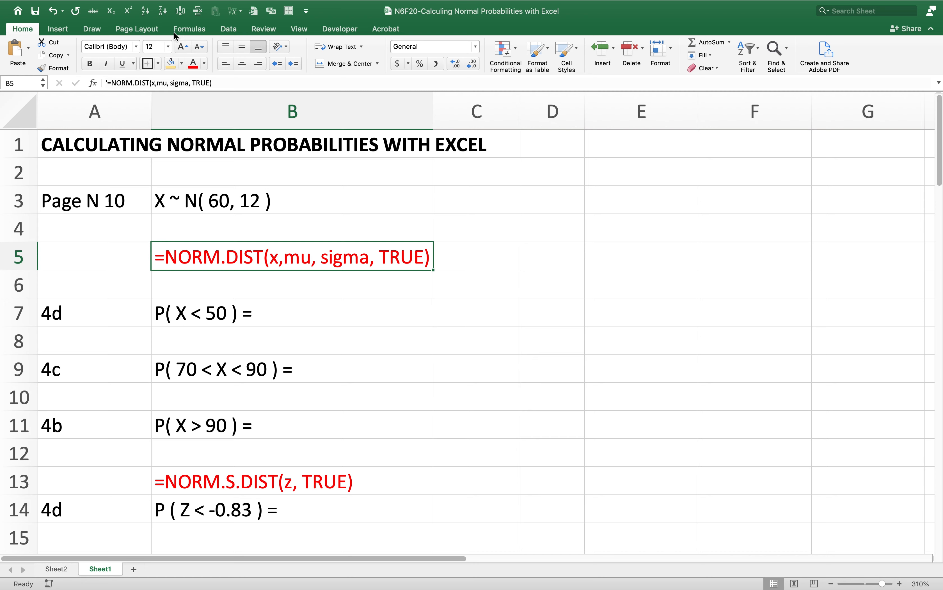
pyautogui.click(191, 31)
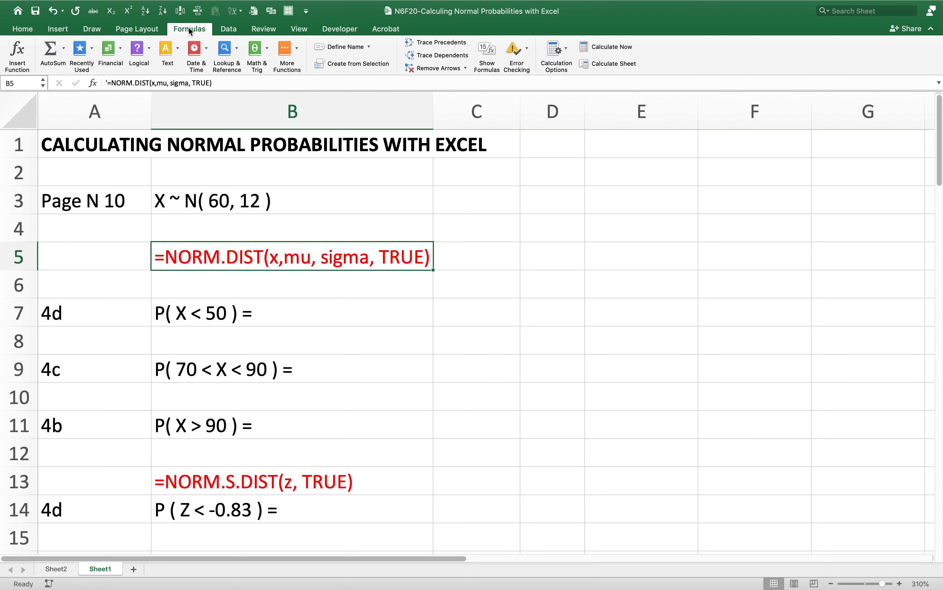
pyautogui.click(293, 51)
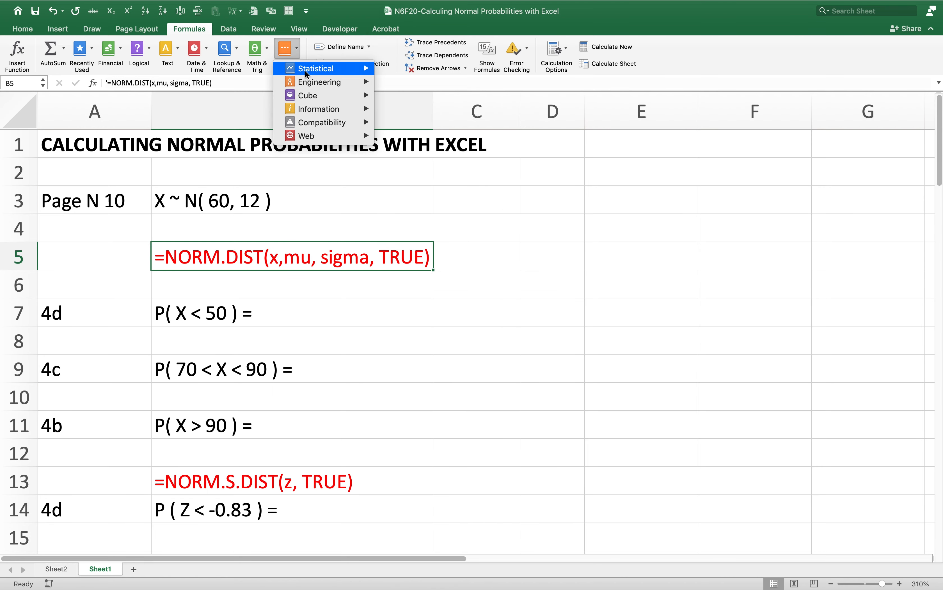
pyautogui.moveTo(305, 71)
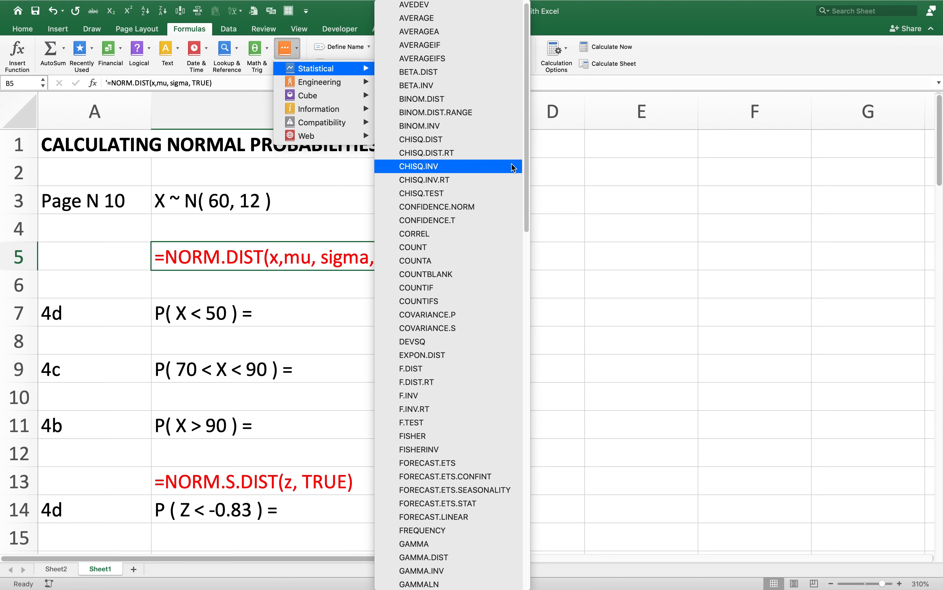
pyautogui.moveTo(529, 169); pyautogui.dragTo(503, 436)
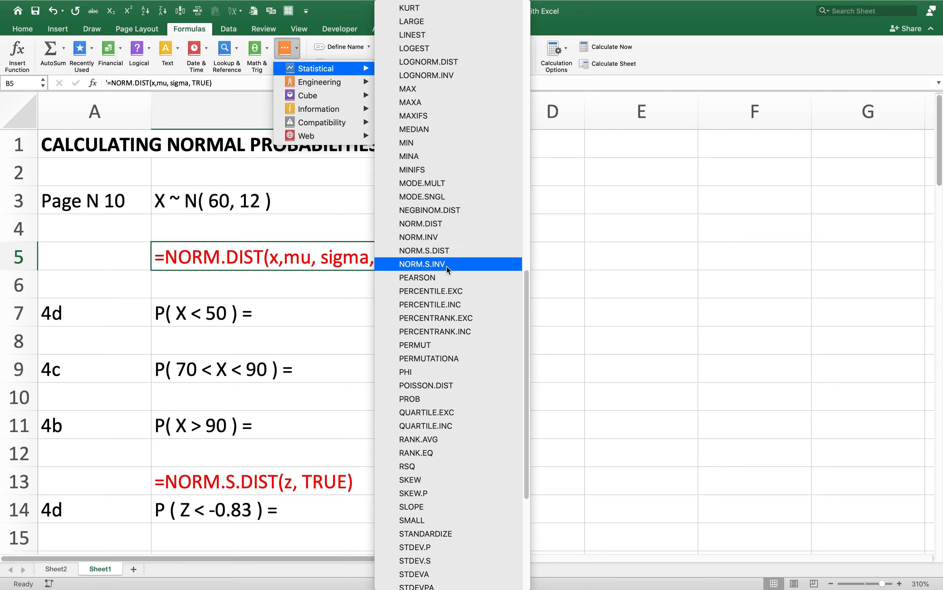
pyautogui.click(449, 230)
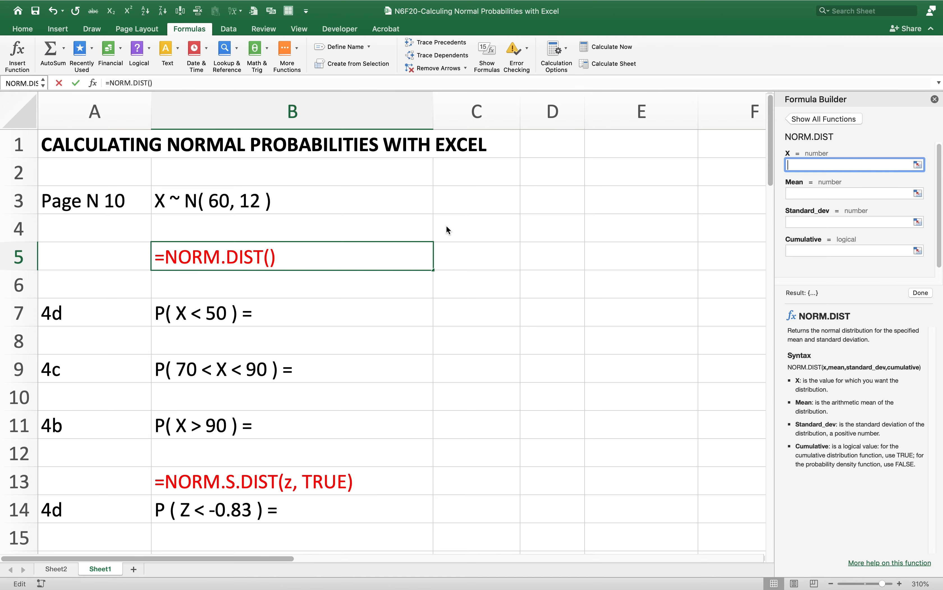
pyautogui.press('Escape')
# Step: Insert the statistical function NORM.DIST into cell C7, next to P( X < 50 )
pyautogui.press('Down')
pyautogui.press('Down')
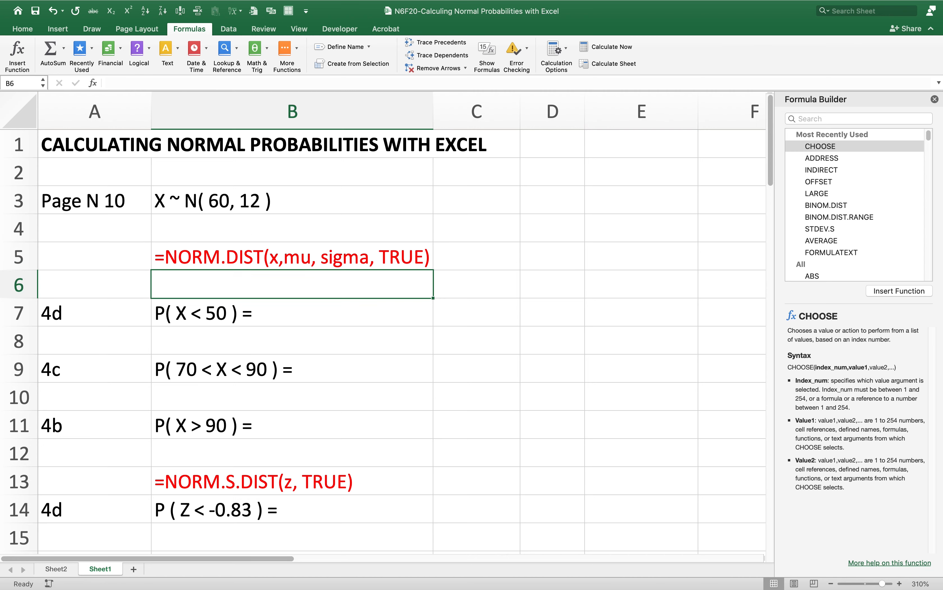
pyautogui.press('Right')
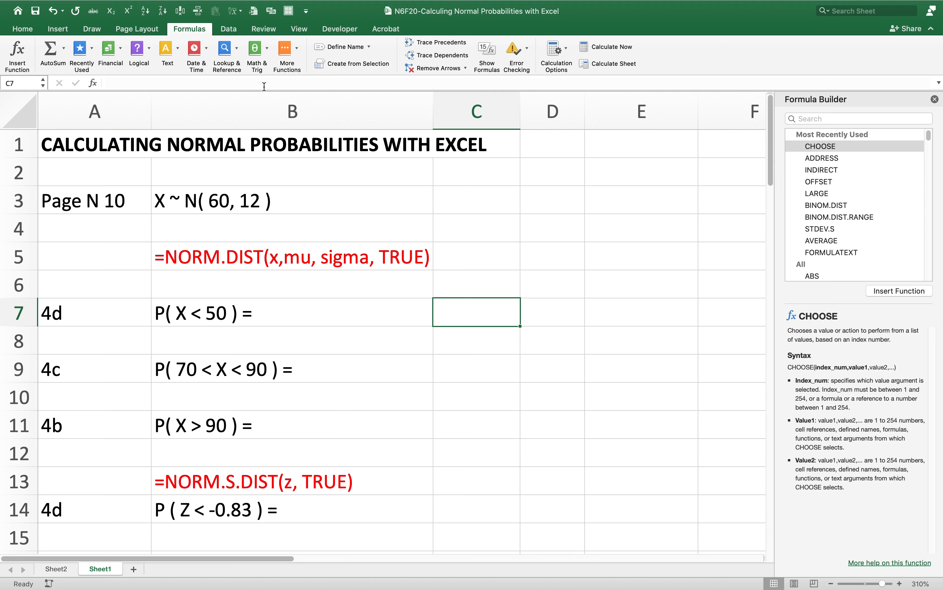
pyautogui.click(283, 64)
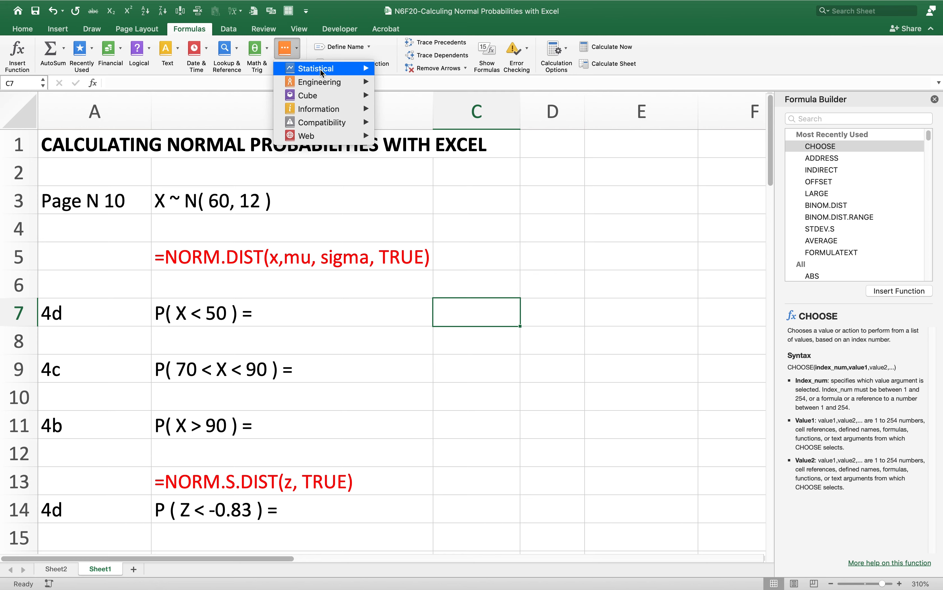
pyautogui.moveTo(320, 69)
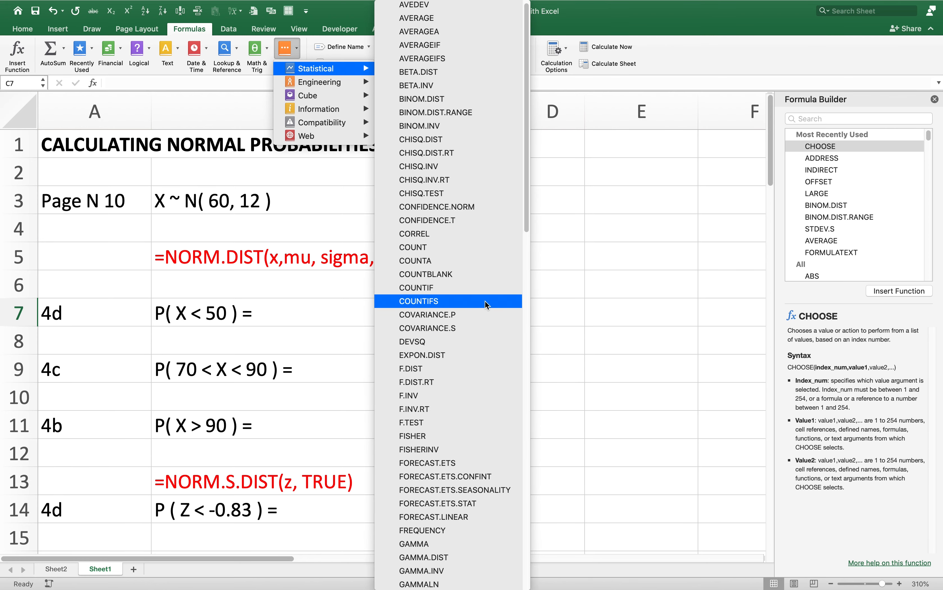
pyautogui.click(525, 299)
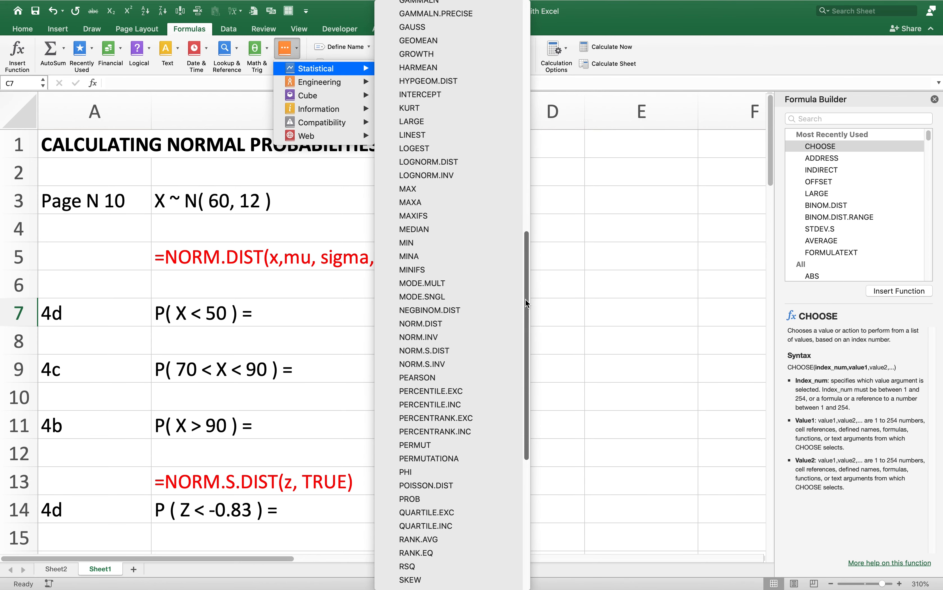
pyautogui.click(440, 325)
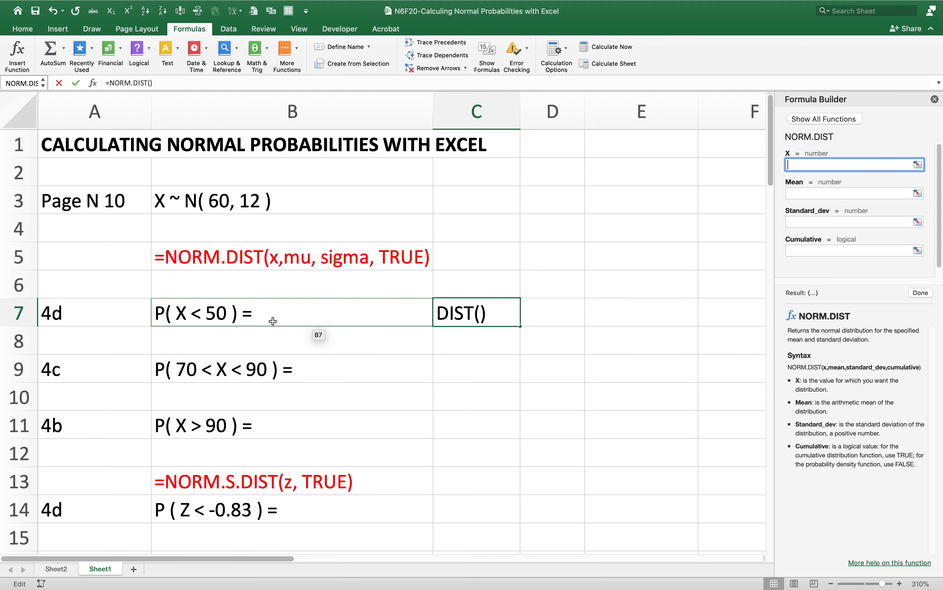
# Step: Set the NORM.DIST arguments to X 50, mean 60 and standard deviation 12, and activate the Cumulative argument
pyautogui.write('50')
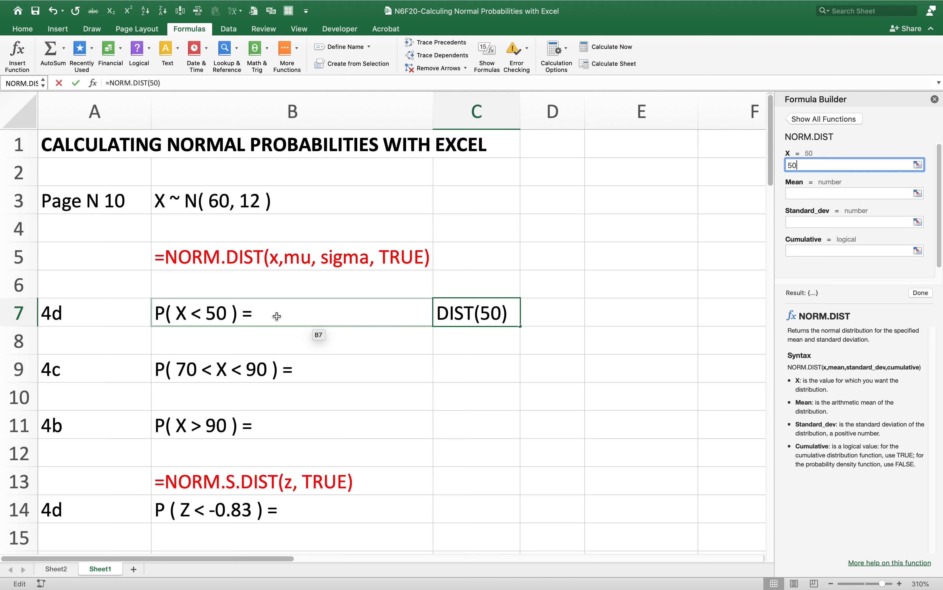
pyautogui.click(809, 192)
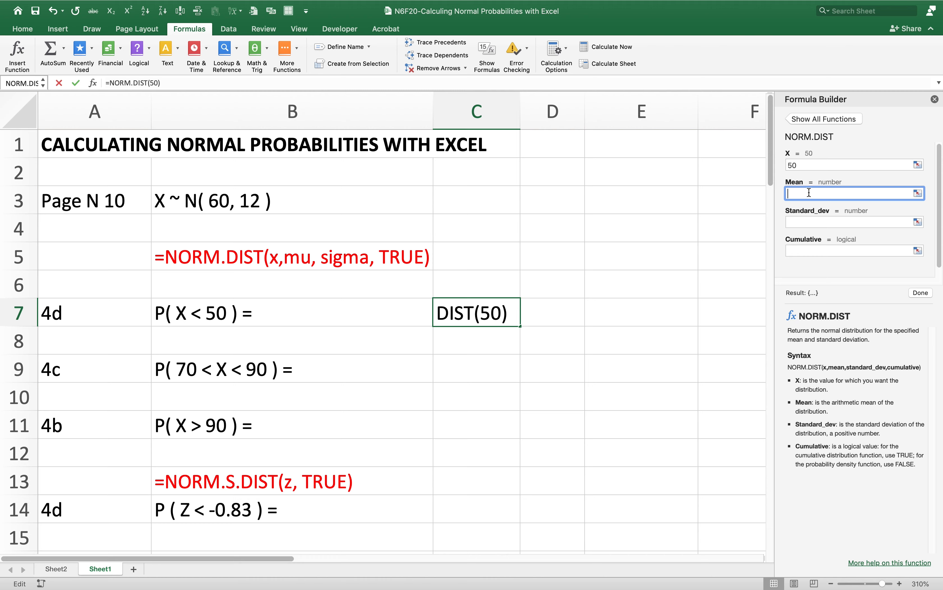
pyautogui.write('60')
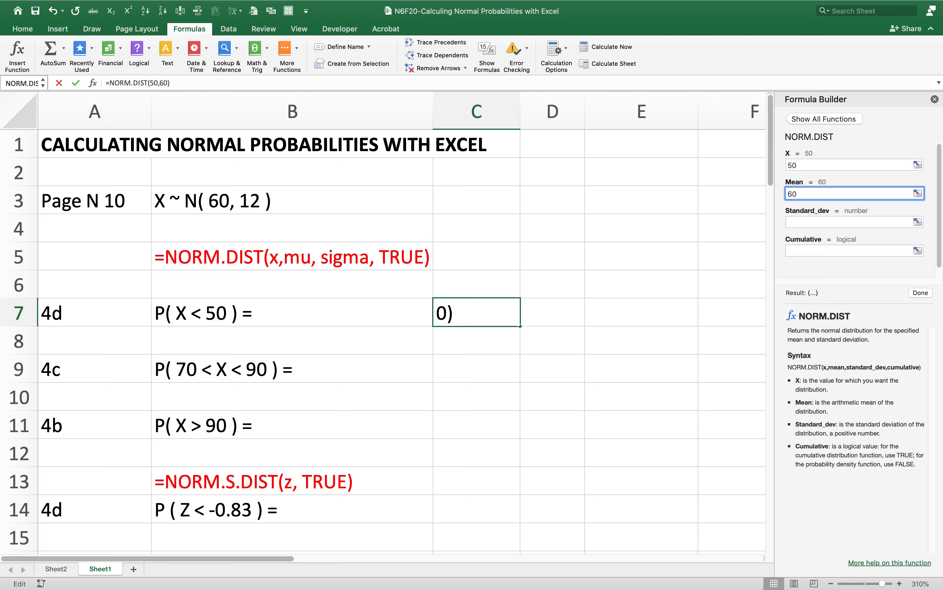
pyautogui.click(823, 223)
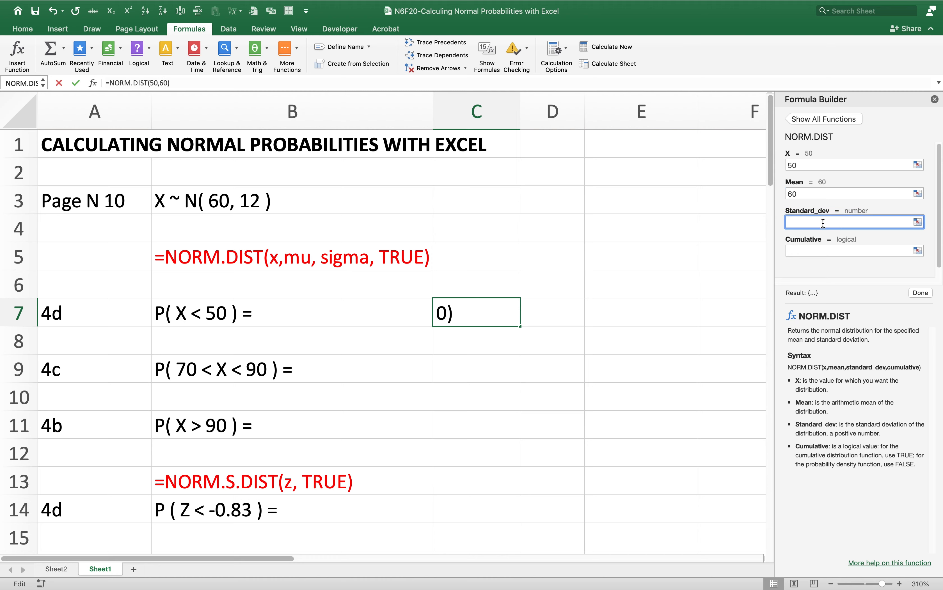
pyautogui.write('12')
pyautogui.click(820, 246)
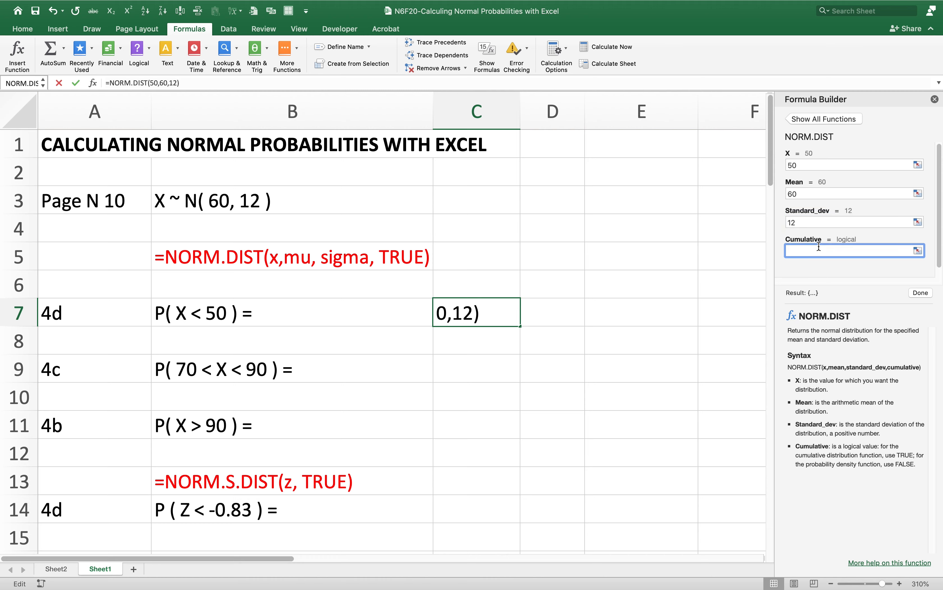
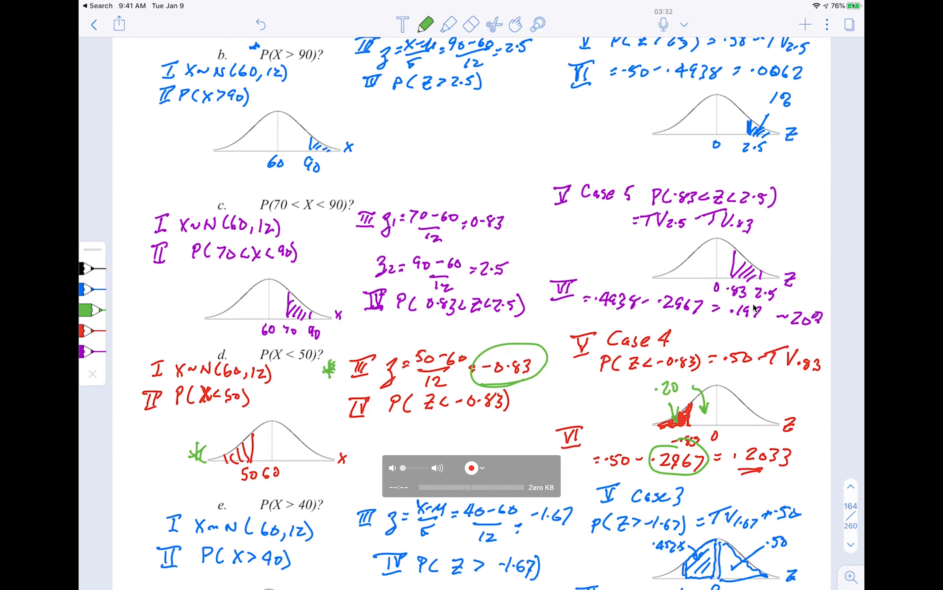
# Step: Switch to the Excel worksheet and copy the P( 70 < X < 90 ) formula from cell C9 into D9
pyautogui.hotkey('ctrl', 'Left')
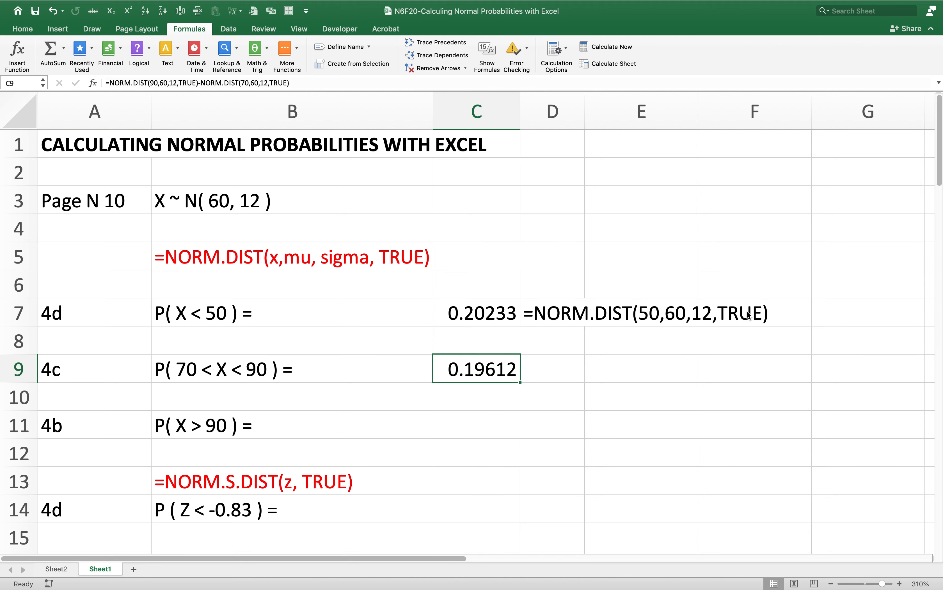
pyautogui.hotkey('ctrl', 'c')
pyautogui.press('Right')
pyautogui.hotkey('ctrl', 'v')
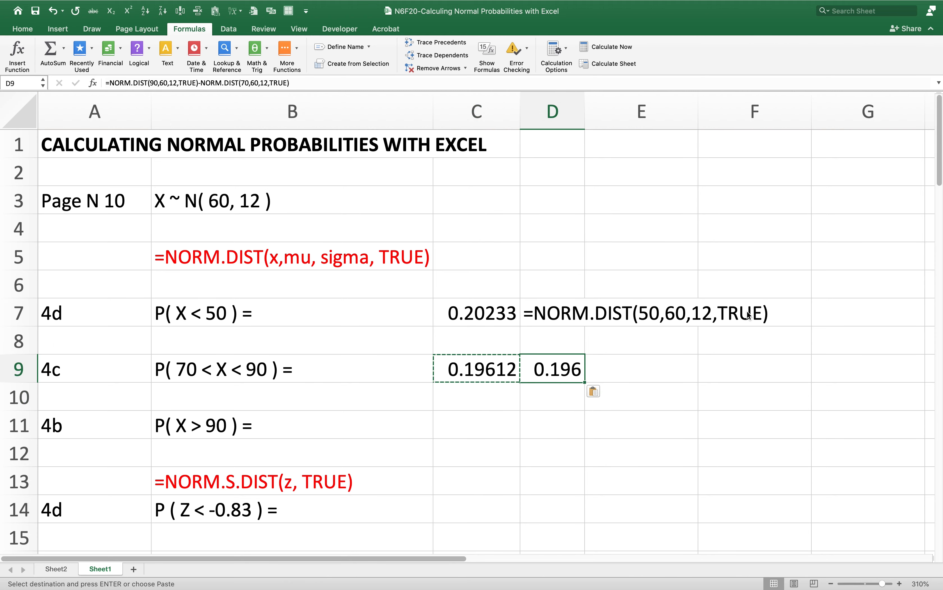
# Step: Turn the formula in cell D9 into displayed text by putting an apostrophe in front of it
pyautogui.press('F2')
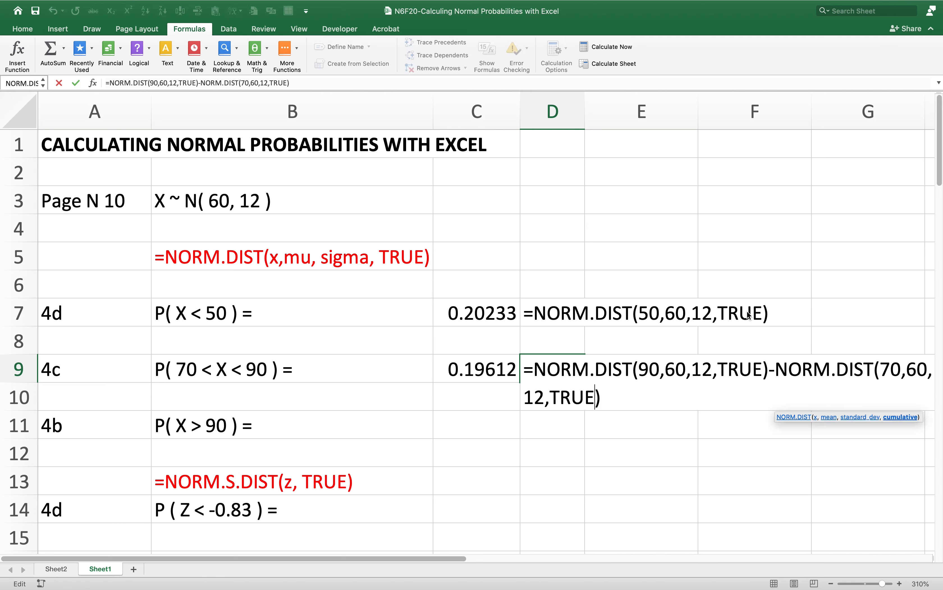
pyautogui.press('Left')
pyautogui.press('Left')
pyautogui.press('Up')
pyautogui.press('Left')
pyautogui.press('Left')
pyautogui.press('Left')
pyautogui.press('Left')
pyautogui.write("'")
pyautogui.press('Return')
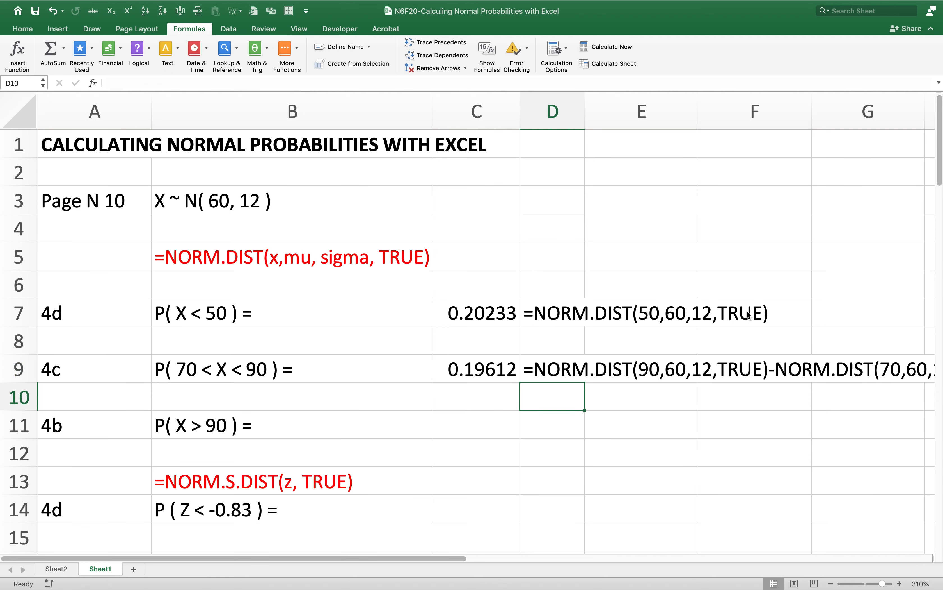
# Step: Reduce the P( 70 < X < 90 ) formula in cell C9 to its first term, =NORM.DIST(90,60,12,TRUE)
pyautogui.click(832, 584)
pyautogui.click(832, 583)
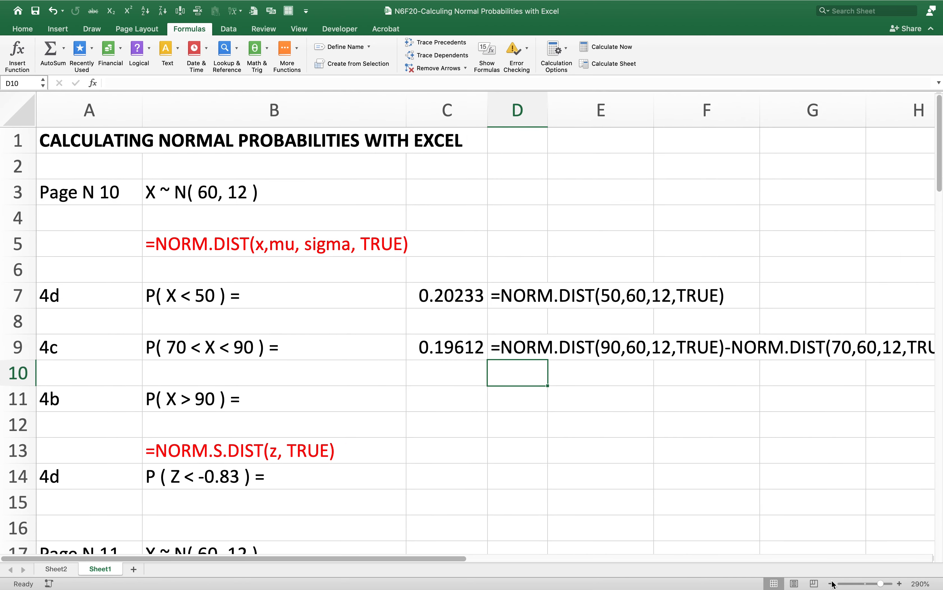
pyautogui.click(832, 584)
pyautogui.click(832, 583)
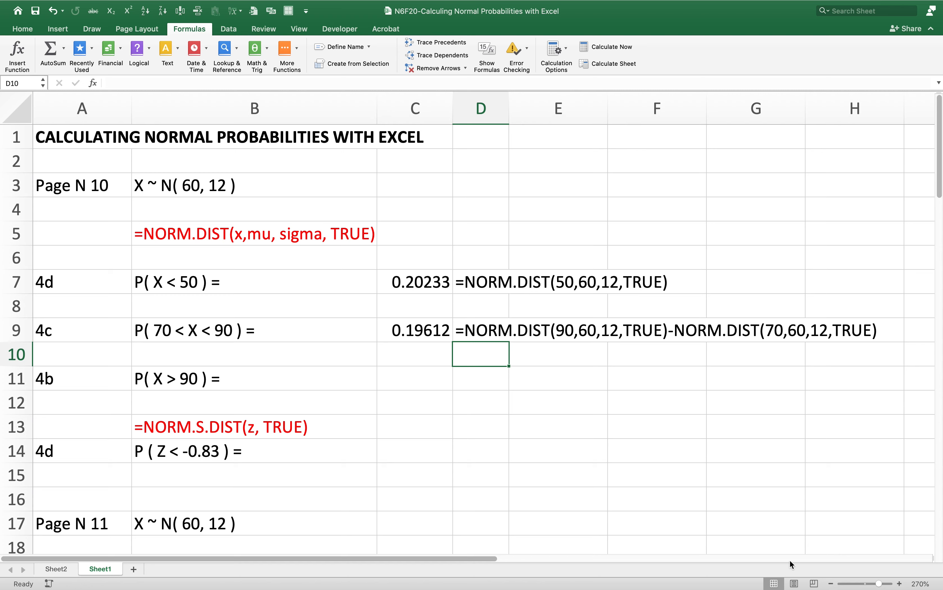
pyautogui.click(418, 326)
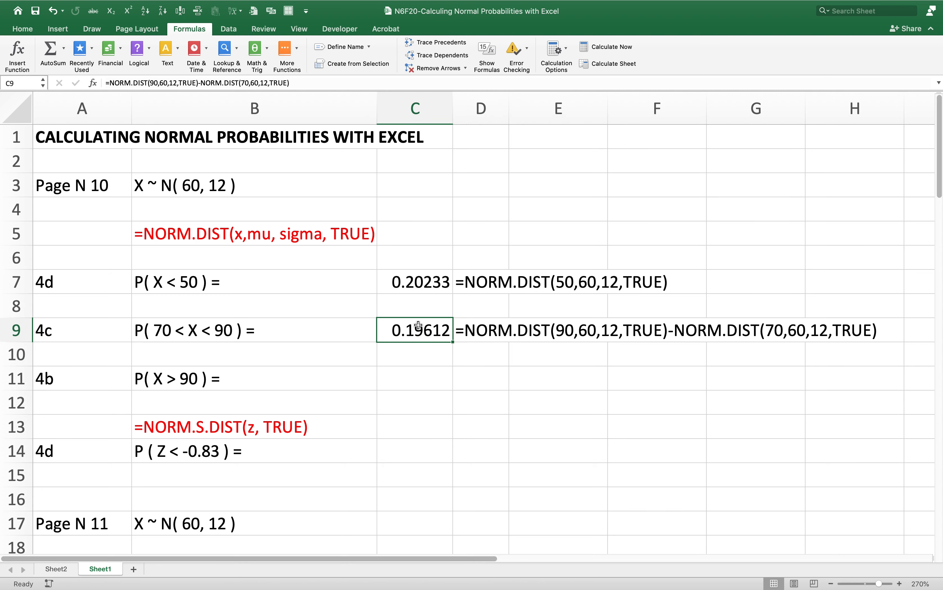
pyautogui.press('F2')
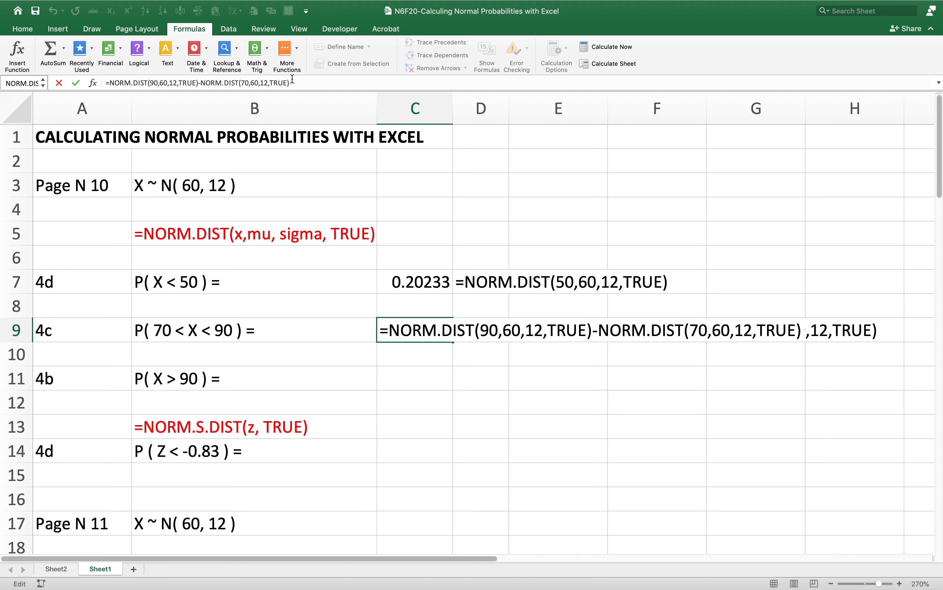
pyautogui.press('BackSpace')
pyautogui.press('BackSpace')
pyautogui.press('BackSpace')
pyautogui.press('BackSpace')
pyautogui.press('BackSpace')
pyautogui.press('BackSpace')
pyautogui.press('BackSpace')
pyautogui.press('BackSpace')
pyautogui.press('BackSpace')
pyautogui.press('BackSpace')
pyautogui.press('BackSpace')
pyautogui.press('BackSpace')
pyautogui.press('BackSpace')
pyautogui.press('BackSpace')
pyautogui.press('BackSpace')
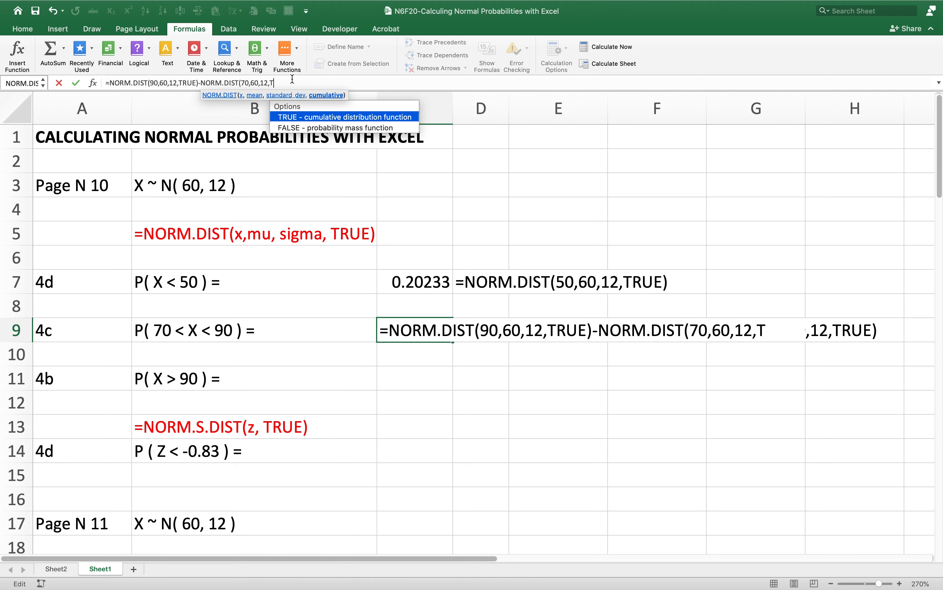
pyautogui.press('BackSpace')
pyautogui.press('BackSpace')
pyautogui.press('BackSpace')
pyautogui.press('BackSpace')
pyautogui.press('BackSpace')
pyautogui.press('BackSpace')
pyautogui.press('BackSpace')
pyautogui.press('BackSpace')
pyautogui.press('BackSpace')
pyautogui.press('BackSpace')
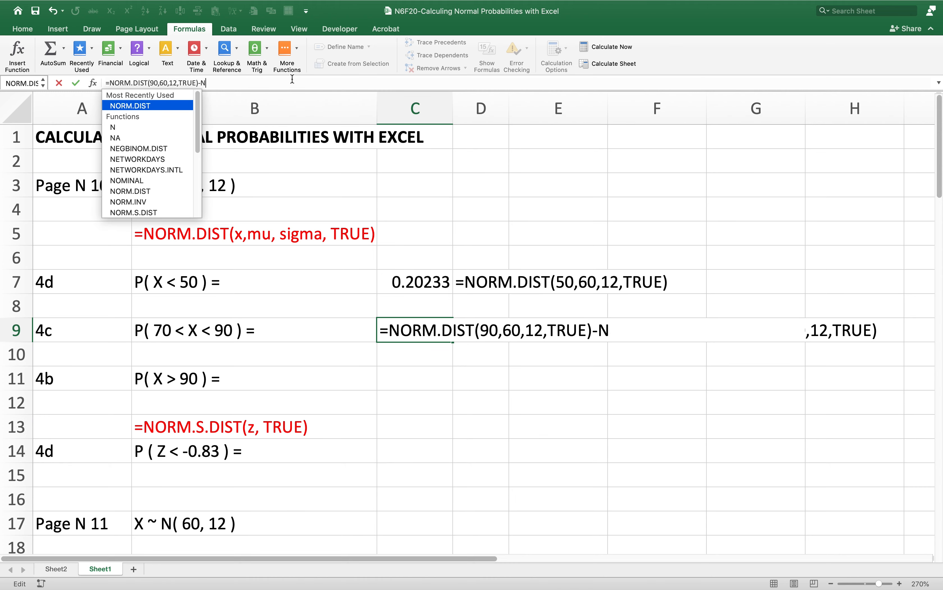
pyautogui.press('Return')
pyautogui.press('Up')
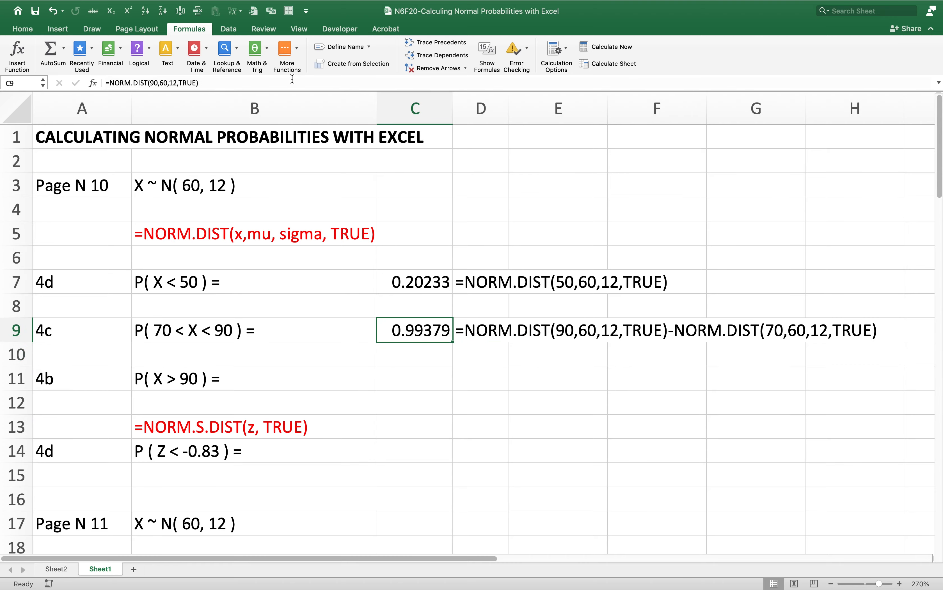
# Step: Check the handwritten solution for part c, and restore the full formula in C9 by copying D9 there and removing the leading apostrophe
pyautogui.hotkey('ctrl', 'Right')
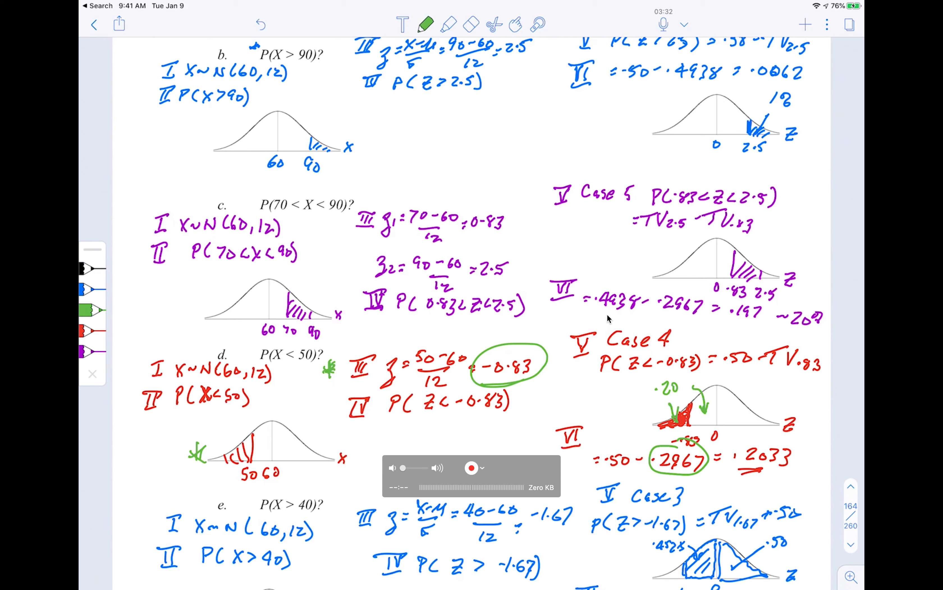
pyautogui.hotkey('ctrl', 'Left')
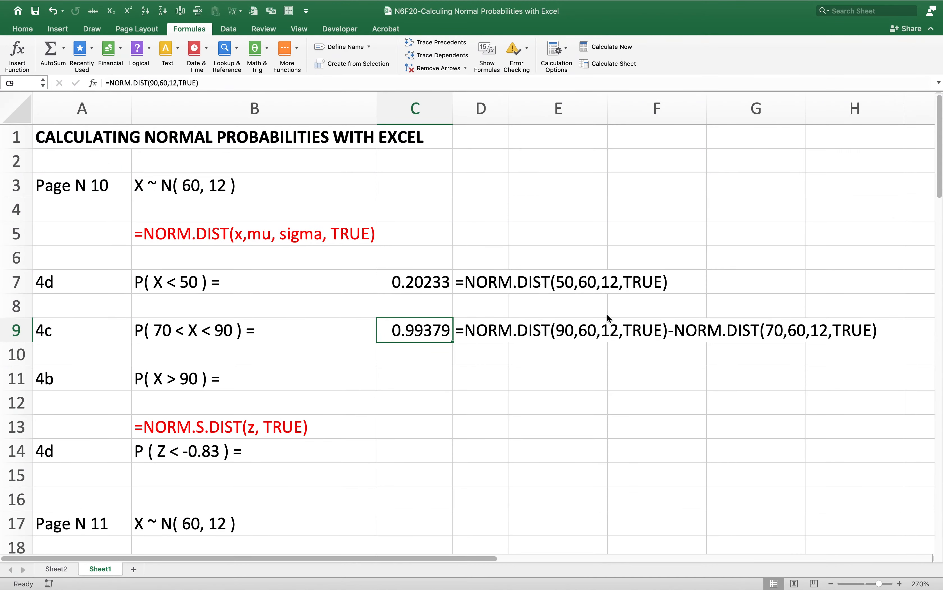
pyautogui.press('Right')
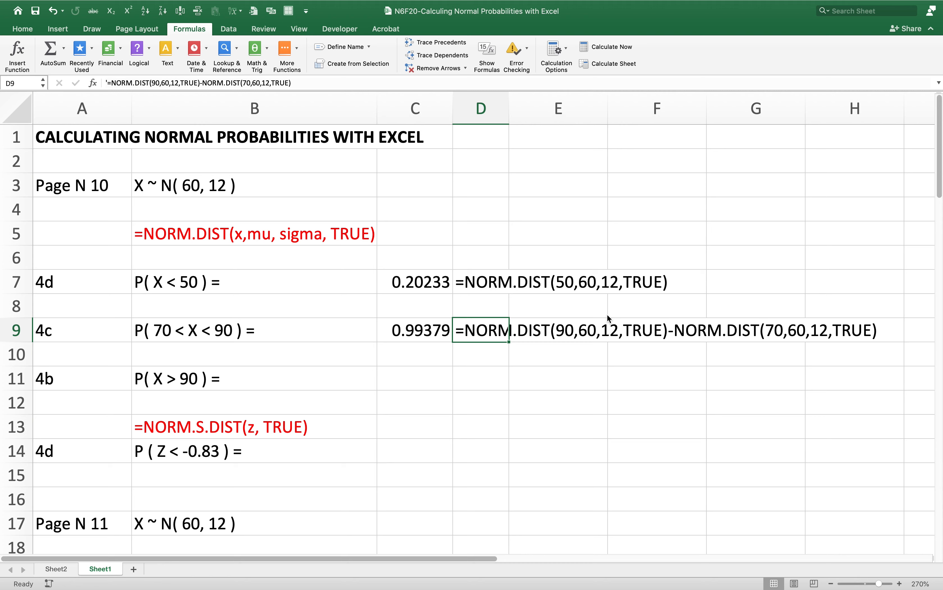
pyautogui.press('super+c')
pyautogui.press('Left')
pyautogui.press('super+v')
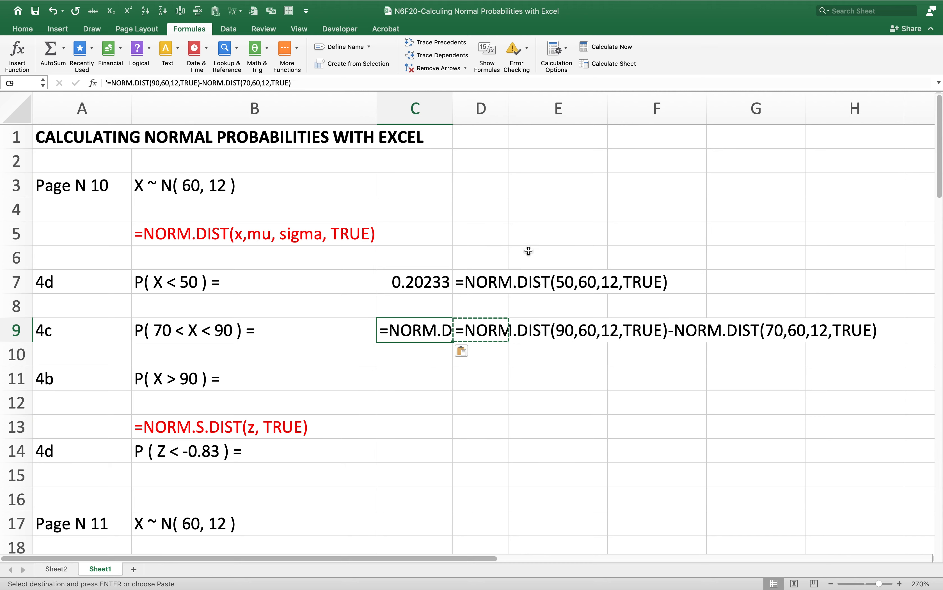
pyautogui.click(108, 84)
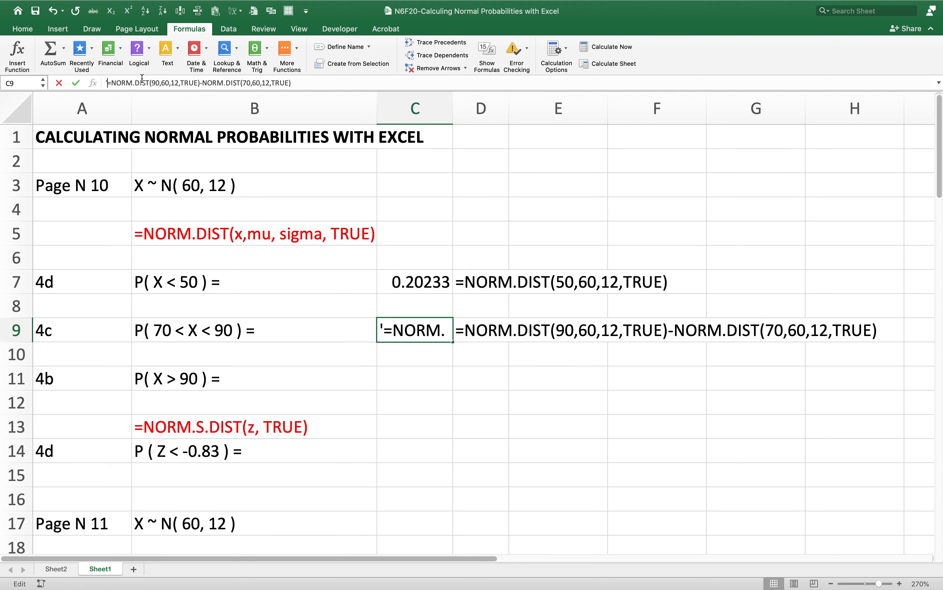
pyautogui.press('Delete')
pyautogui.press('Return')
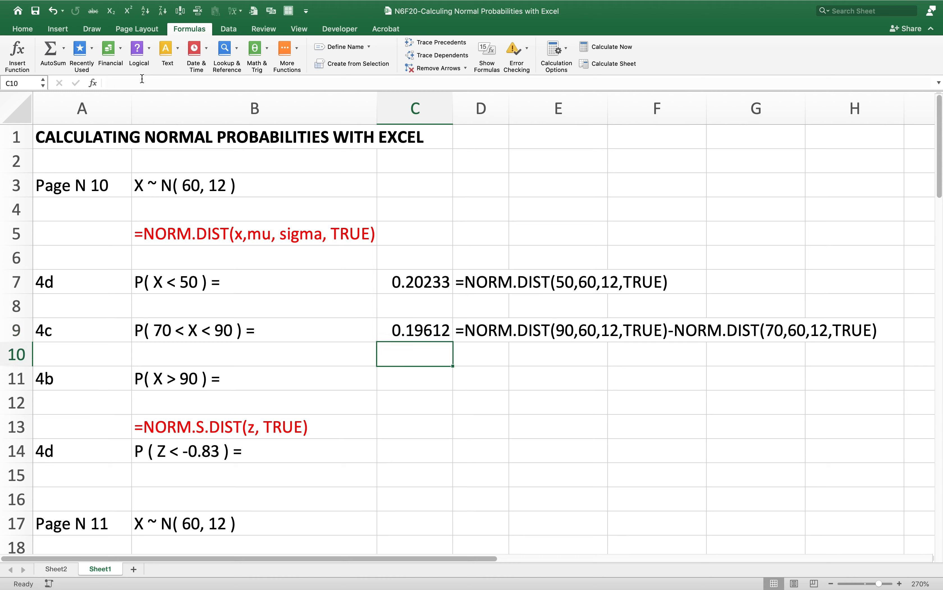
pyautogui.press('Up')
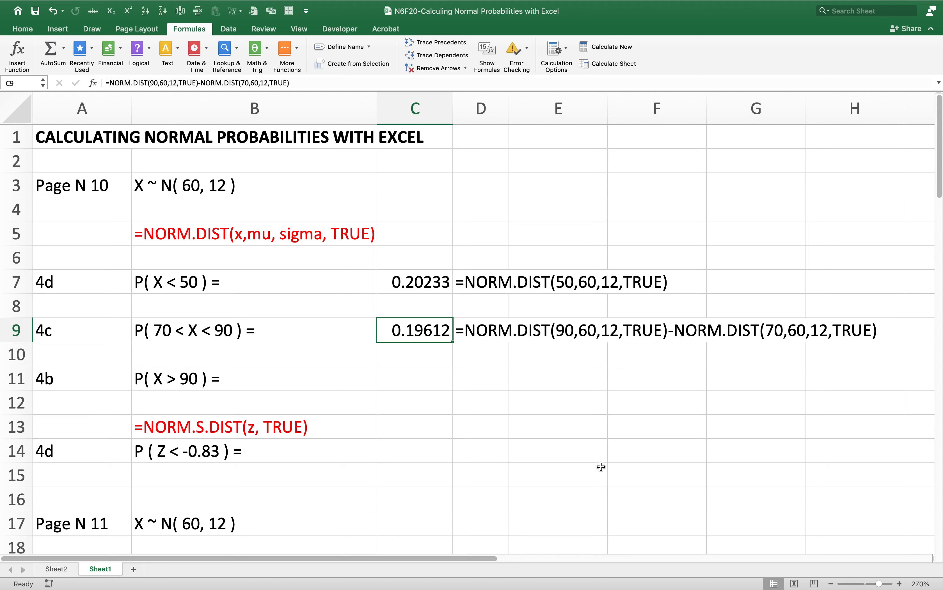
# Step: Calculate P( X > 90 ) in cell C11 with the formula =1-NORM.DIST(90,60,12,TRUE)
pyautogui.click(899, 584)
pyautogui.click(898, 584)
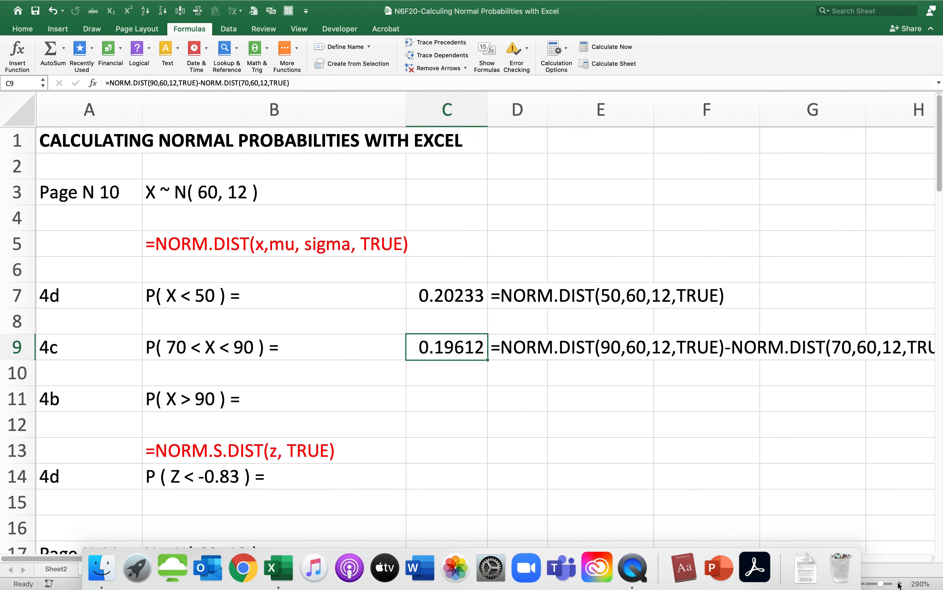
pyautogui.click(898, 583)
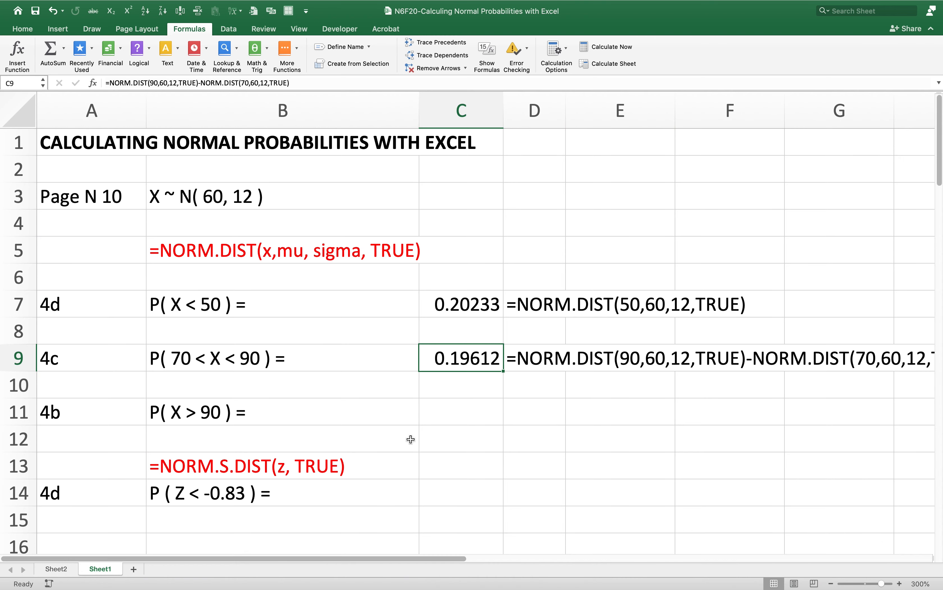
pyautogui.click(443, 412)
pyautogui.click(272, 418)
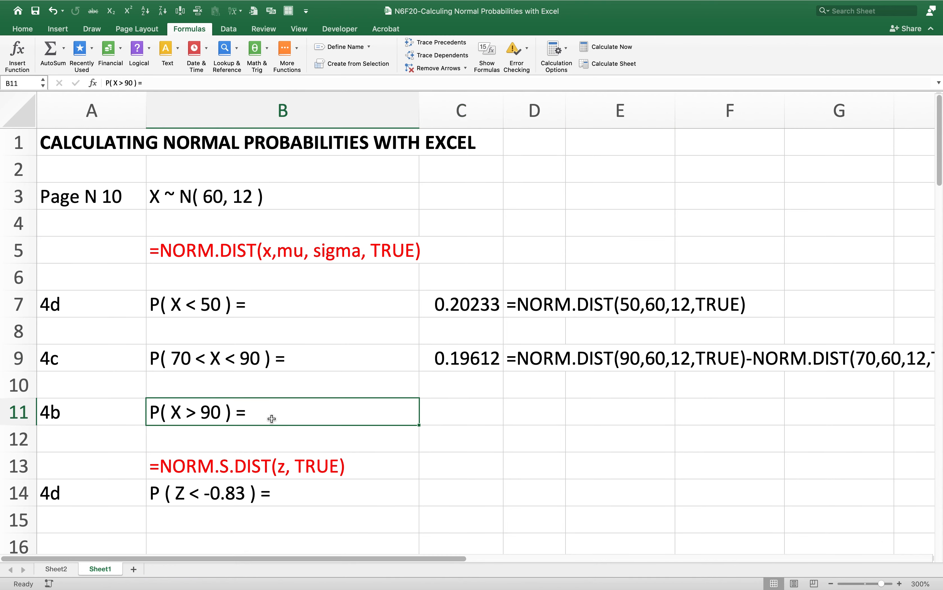
pyautogui.press('Tab')
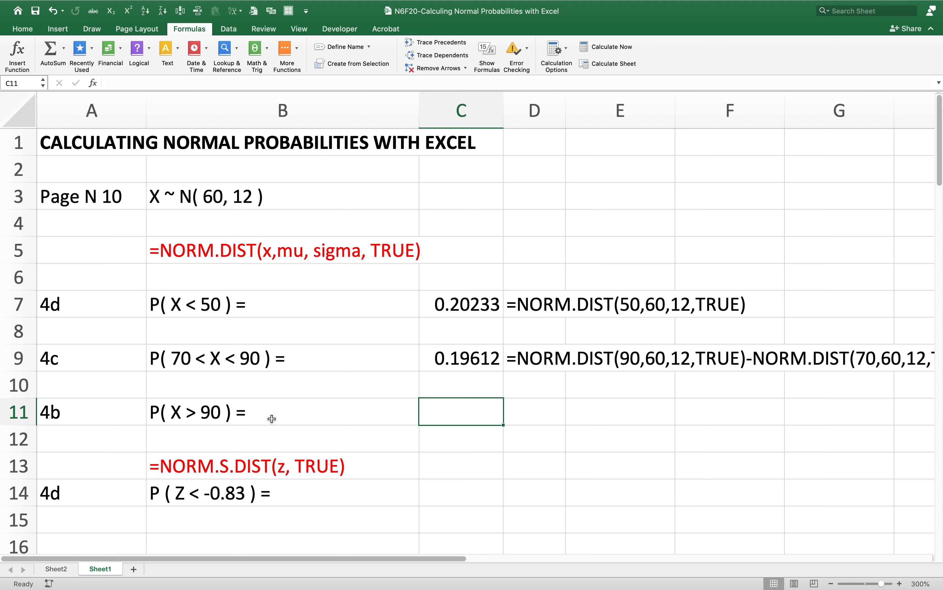
pyautogui.write('=1-')
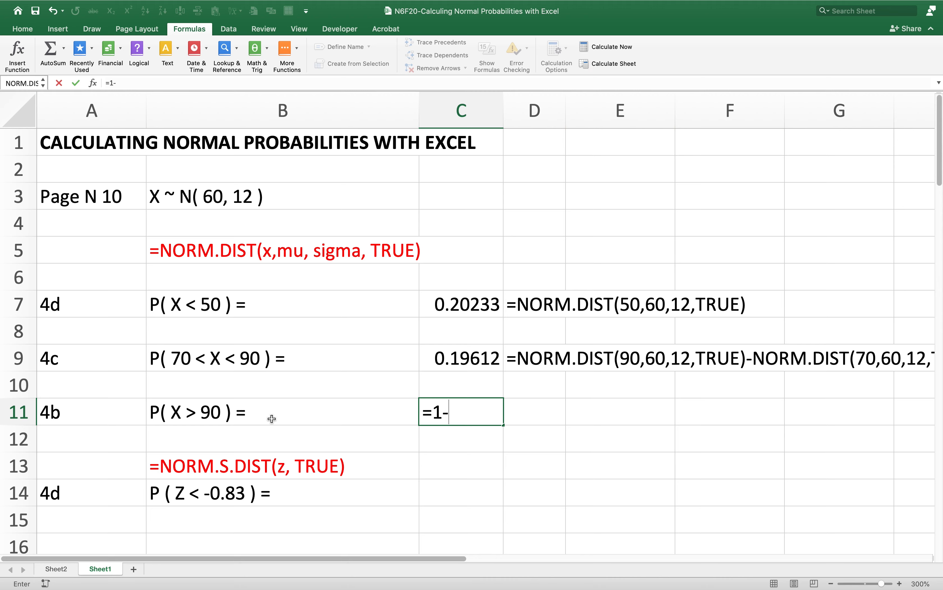
pyautogui.write('norm')
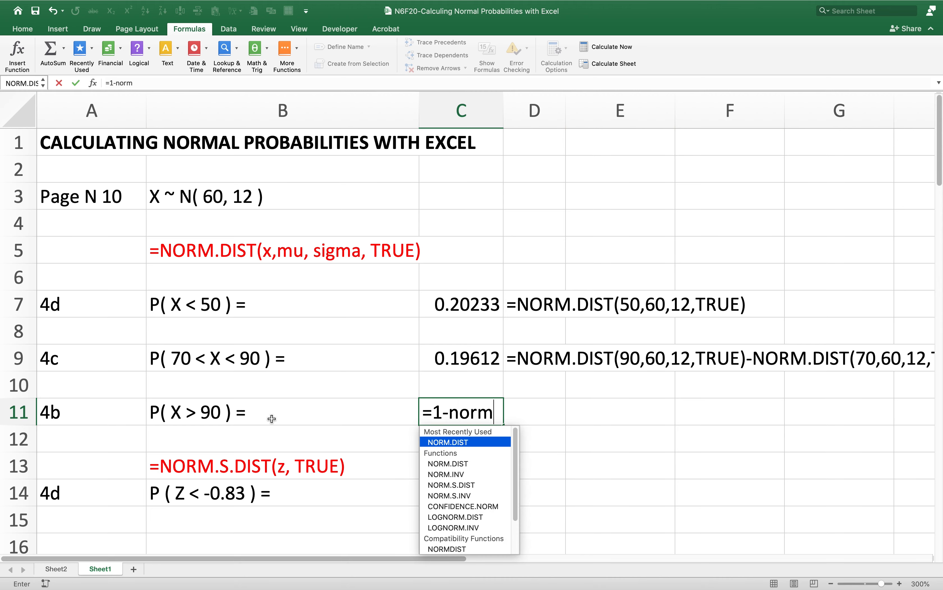
pyautogui.write('.dist(')
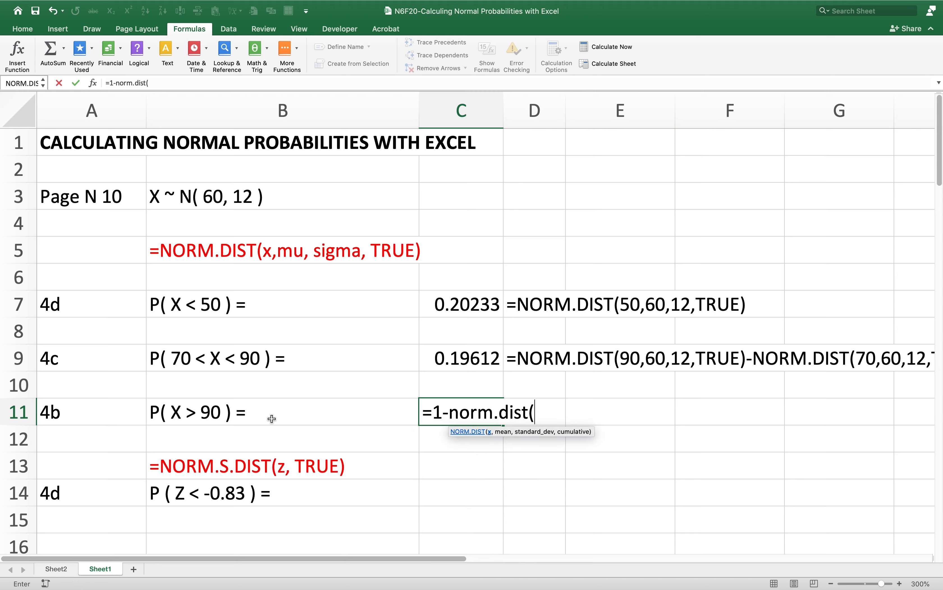
pyautogui.write('90,')
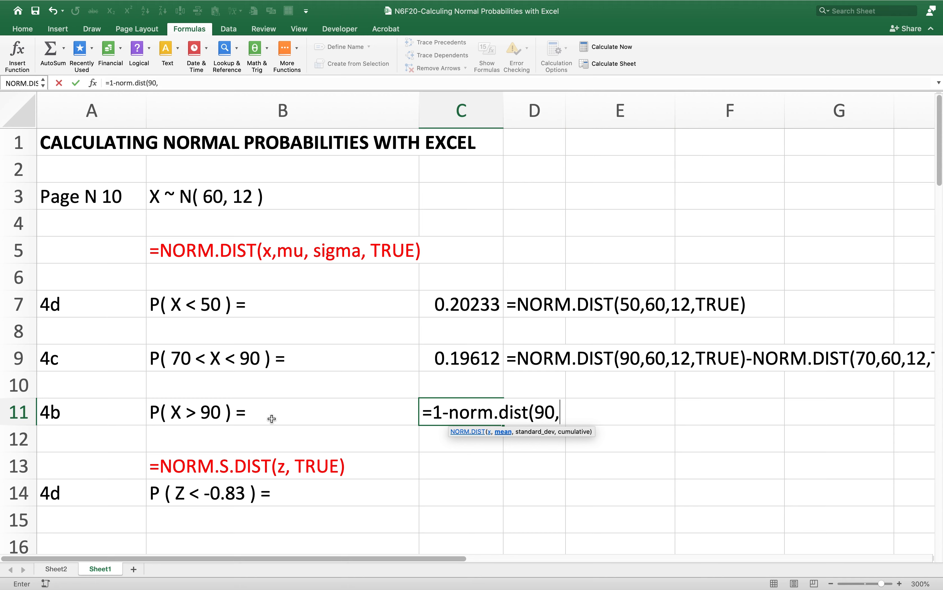
pyautogui.write('60,12,t')
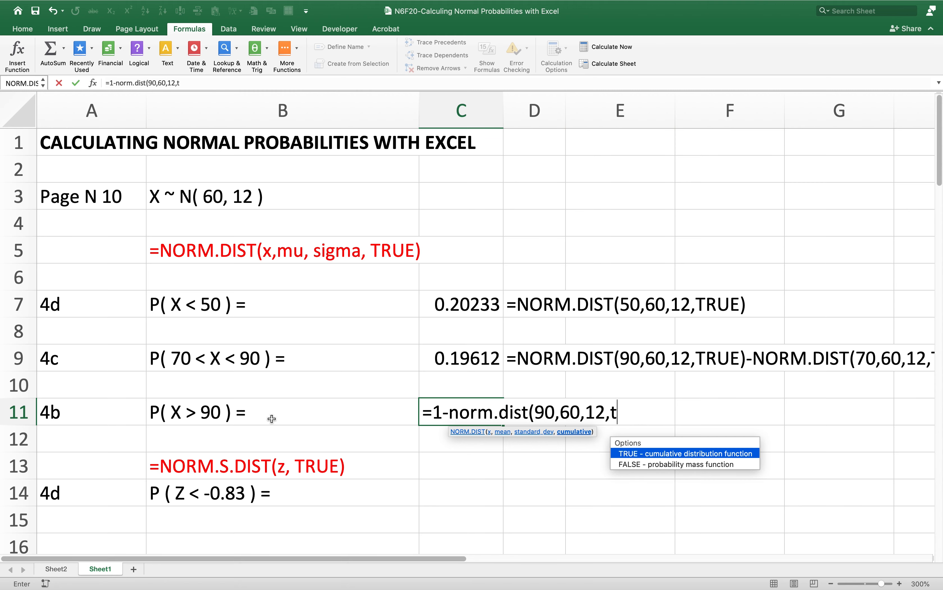
pyautogui.write('rue)')
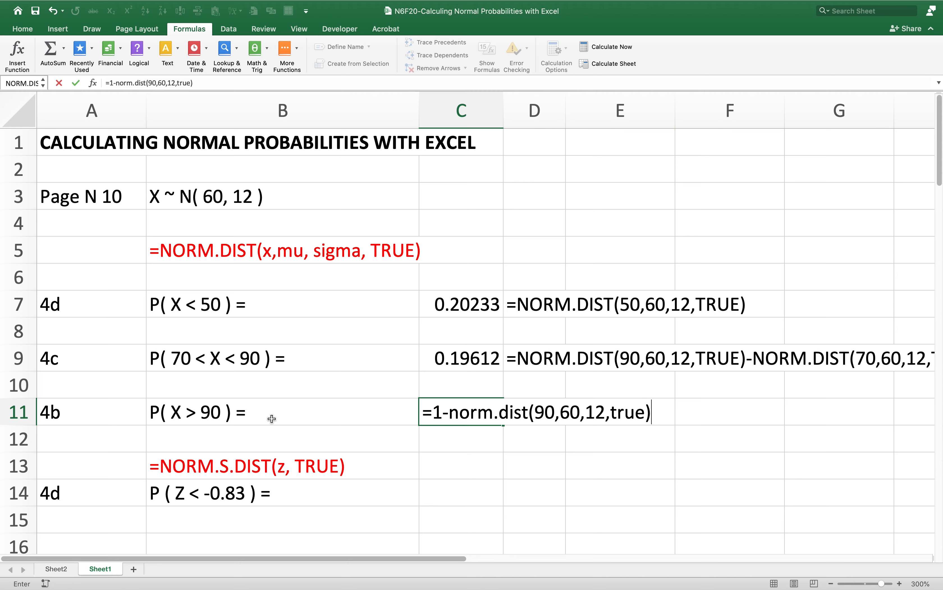
pyautogui.press('Return')
pyautogui.press('Up')
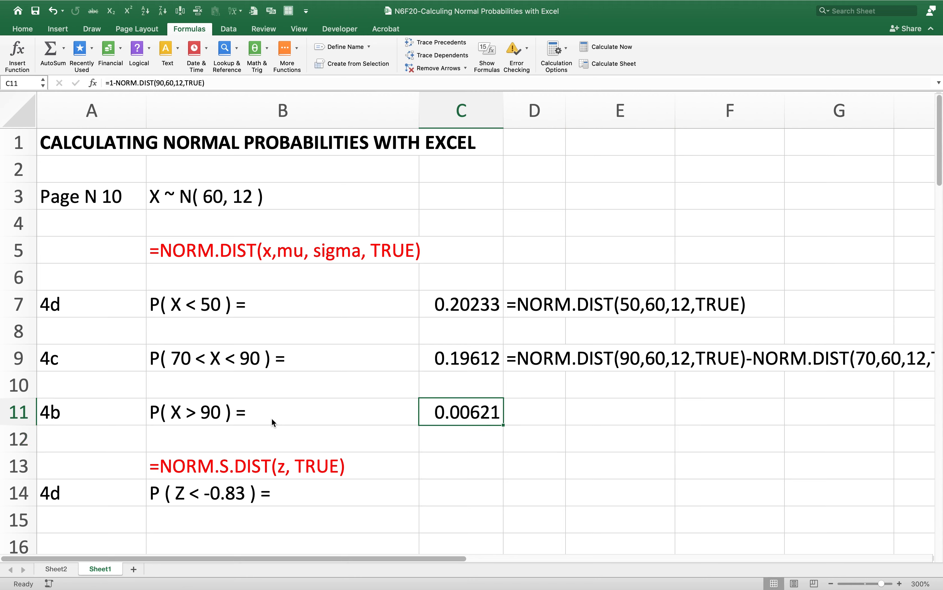
# Step: Check the handwritten P( X > 90 ) solution, and copy the formula from C11 into D11 as displayed text with a leading apostrophe
pyautogui.hotkey('ctrl', 'Right')
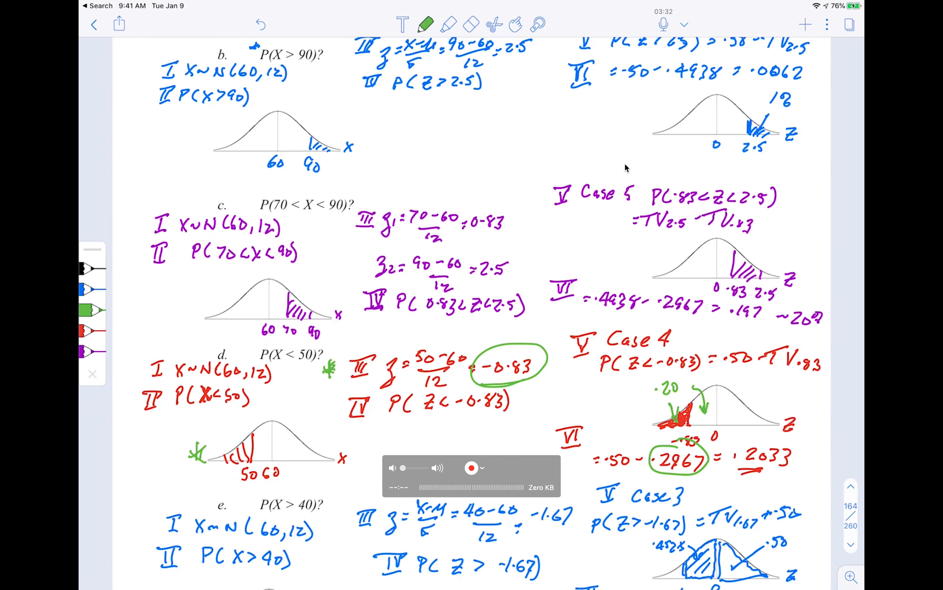
pyautogui.hotkey('ctrl', 'Left')
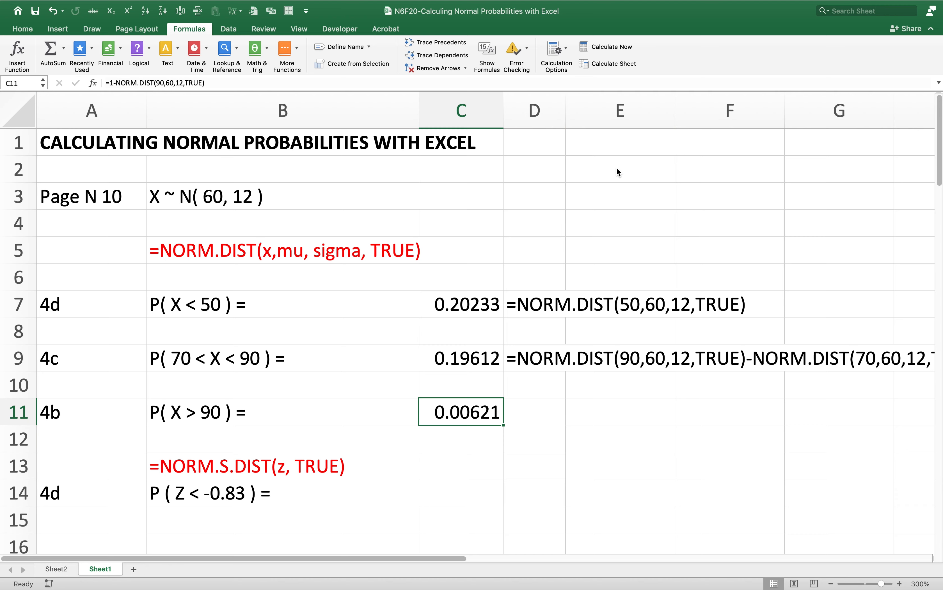
pyautogui.press('super+c')
pyautogui.press('Right')
pyautogui.press('super+v')
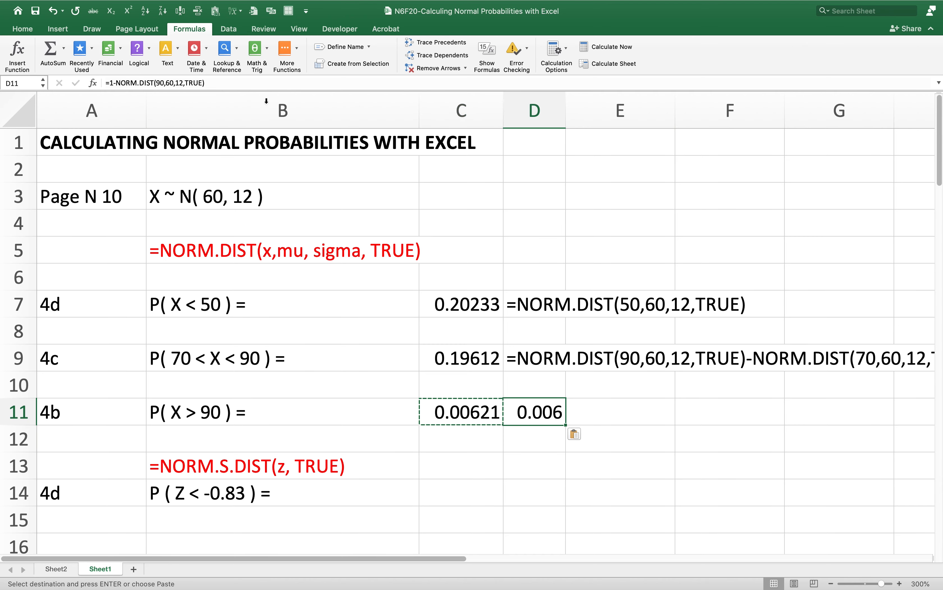
pyautogui.click(145, 83)
pyautogui.write("'")
pyautogui.press('Return')
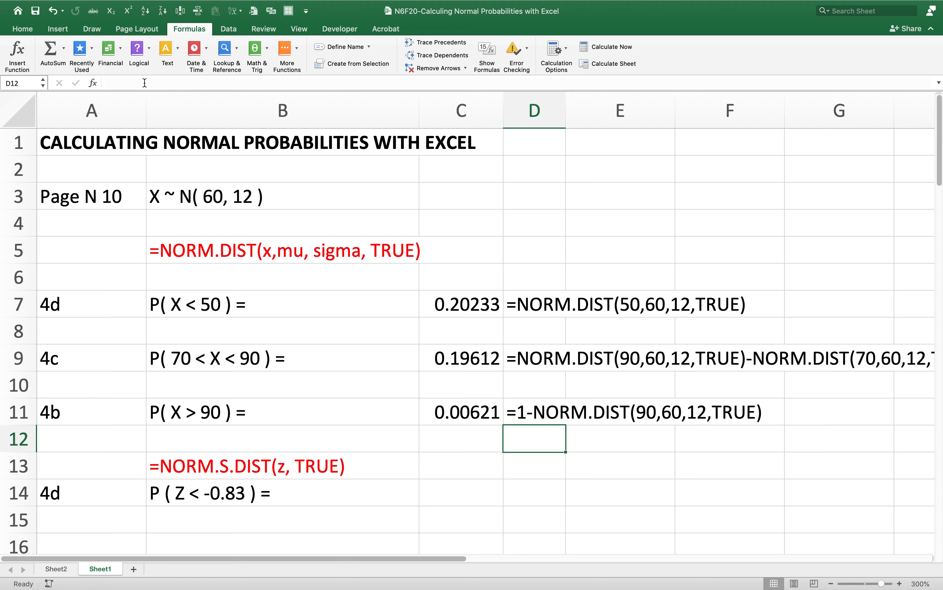
# Step: Examine the =NORM.S.DIST(z, TRUE) syntax in B13 alongside the two 4d entries, P( X < 50 ) and P ( Z < -0.83 )
pyautogui.press('Left')
pyautogui.press('Left')
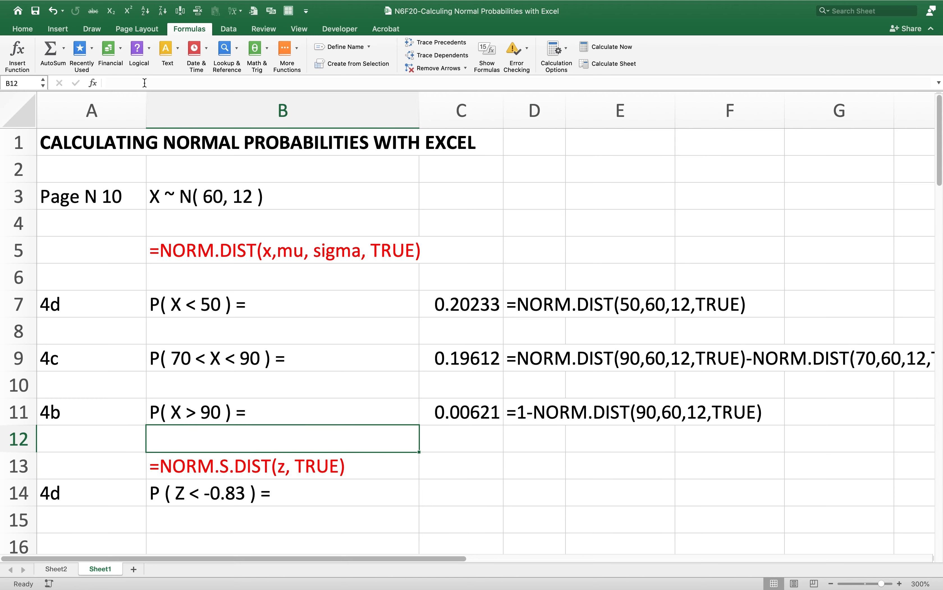
pyautogui.press('Down')
pyautogui.press('Down')
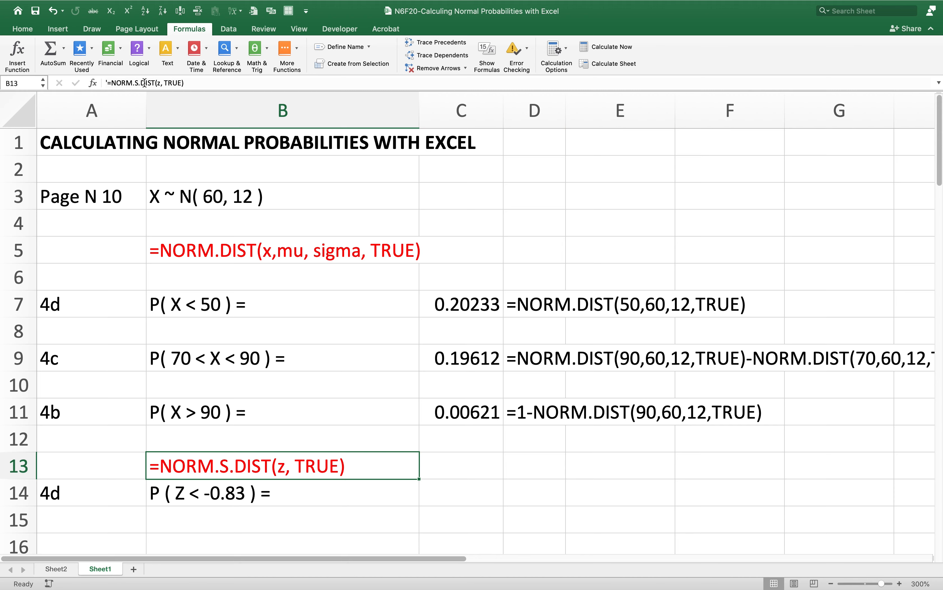
pyautogui.press('Left')
pyautogui.press('Down')
pyautogui.press('Up')
pyautogui.press('Up')
pyautogui.press('Up')
pyautogui.press('Up')
pyautogui.press('Up')
pyautogui.press('Up')
pyautogui.press('Up')
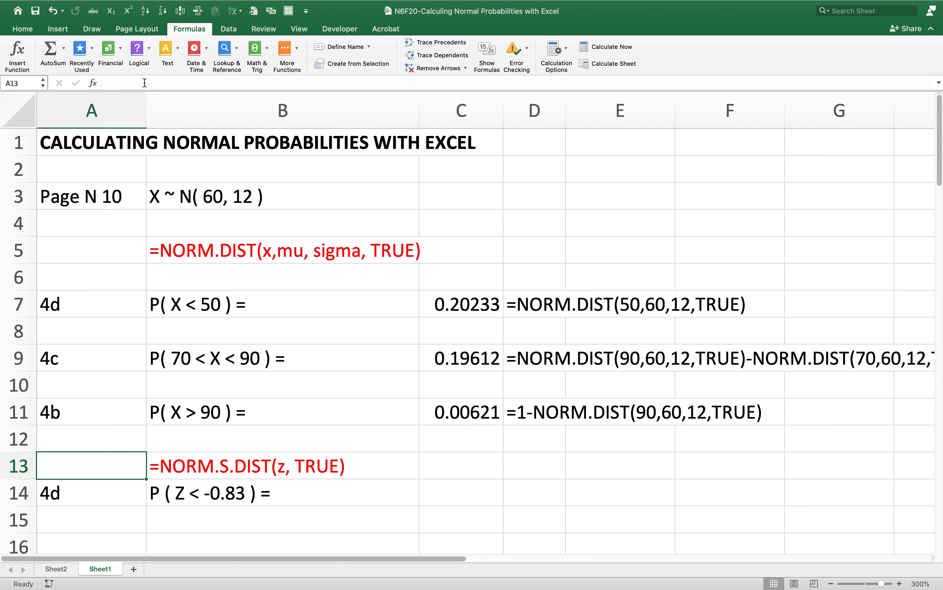
pyautogui.press('Right')
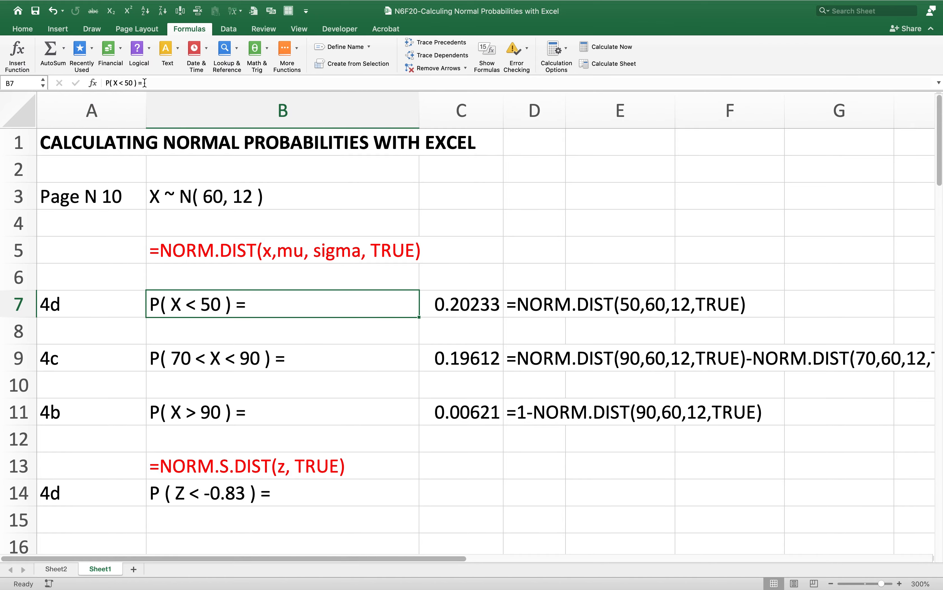
pyautogui.hotkey('ctrl', 'Right')
pyautogui.press('Down')
pyautogui.press('Down')
pyautogui.press('Down')
pyautogui.press('Down')
pyautogui.press('Down')
pyautogui.press('Down')
pyautogui.press('Down')
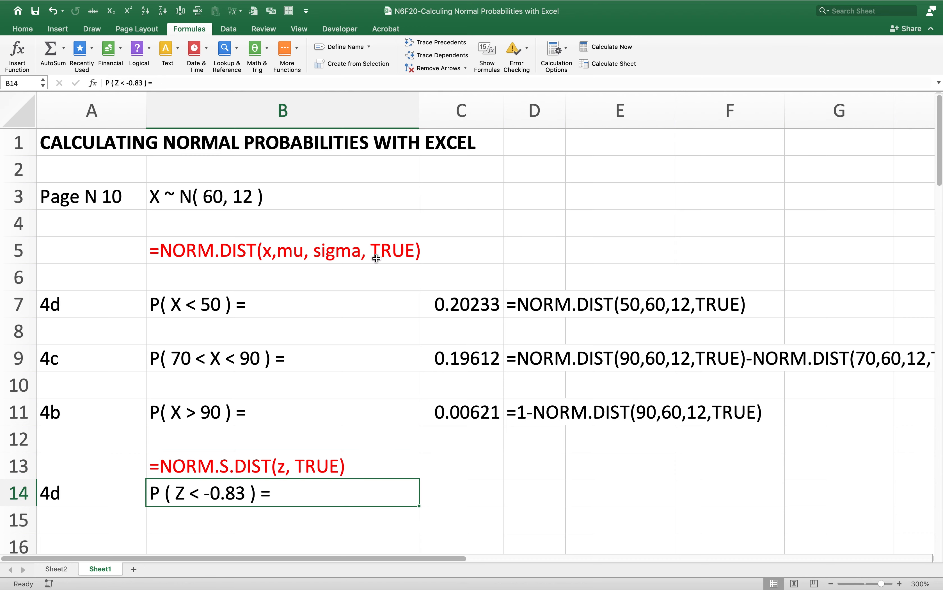
pyautogui.click(309, 464)
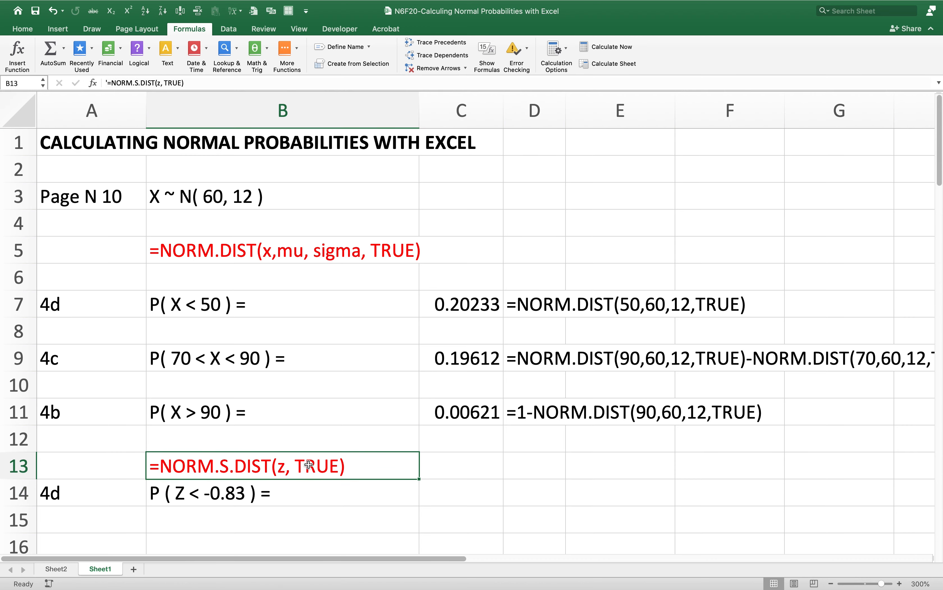
# Step: Calculate P( Z < -0.83 ) in cell C13 with the formula =NORM.S.DIST(-0.83,TRUE)
pyautogui.click(441, 460)
pyautogui.click(338, 463)
pyautogui.press('Right')
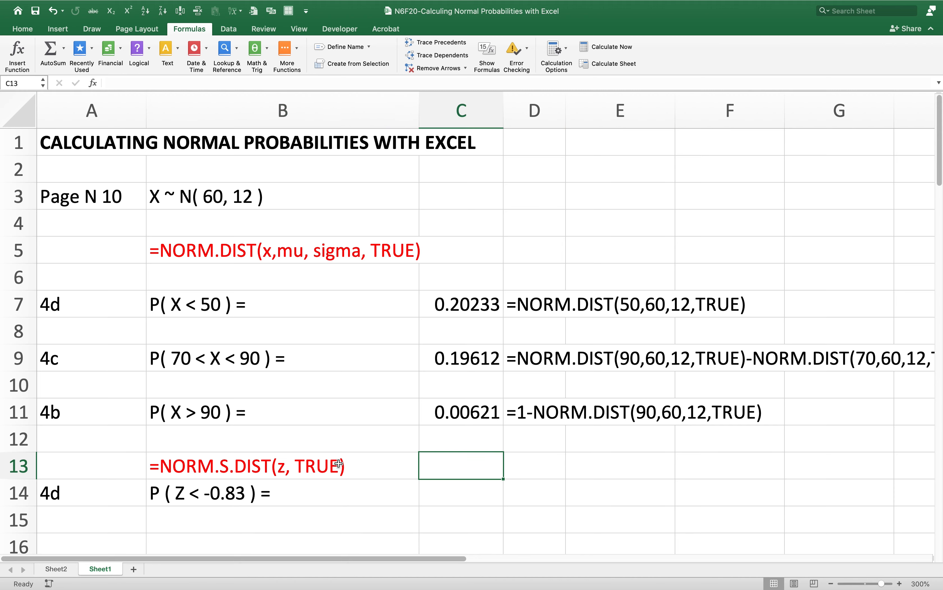
pyautogui.write('=')
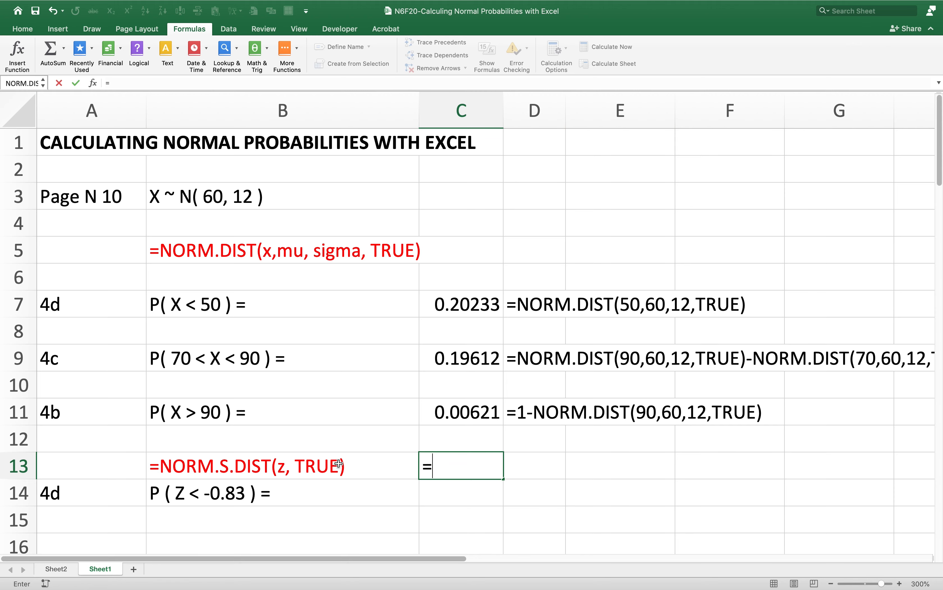
pyautogui.write('norm.s')
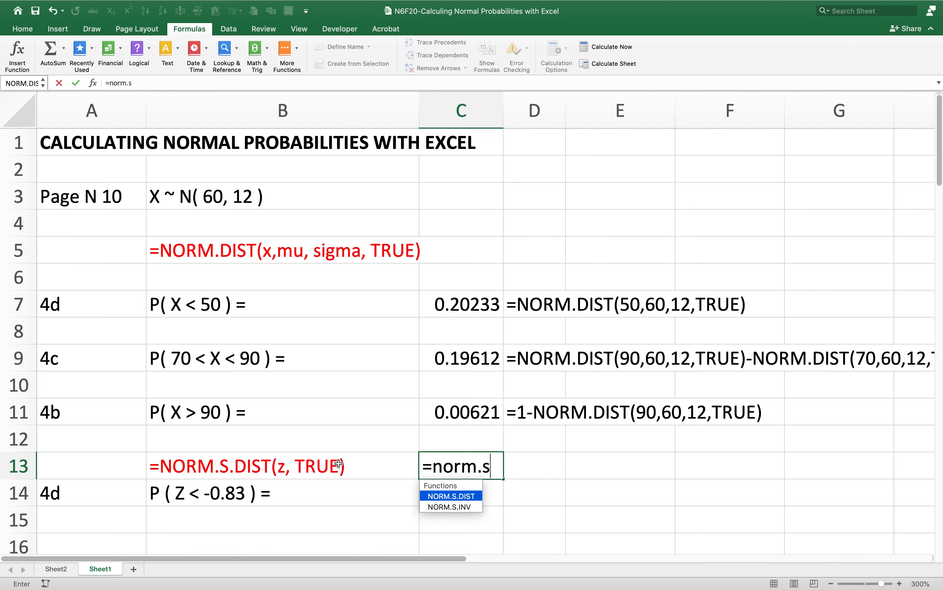
pyautogui.write('.dist(')
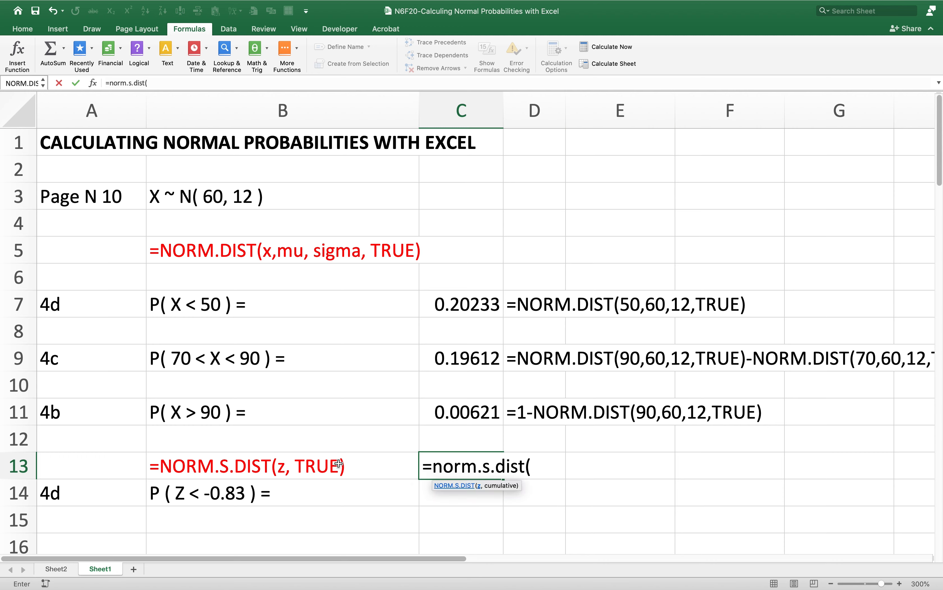
pyautogui.write('-0.83,ture')
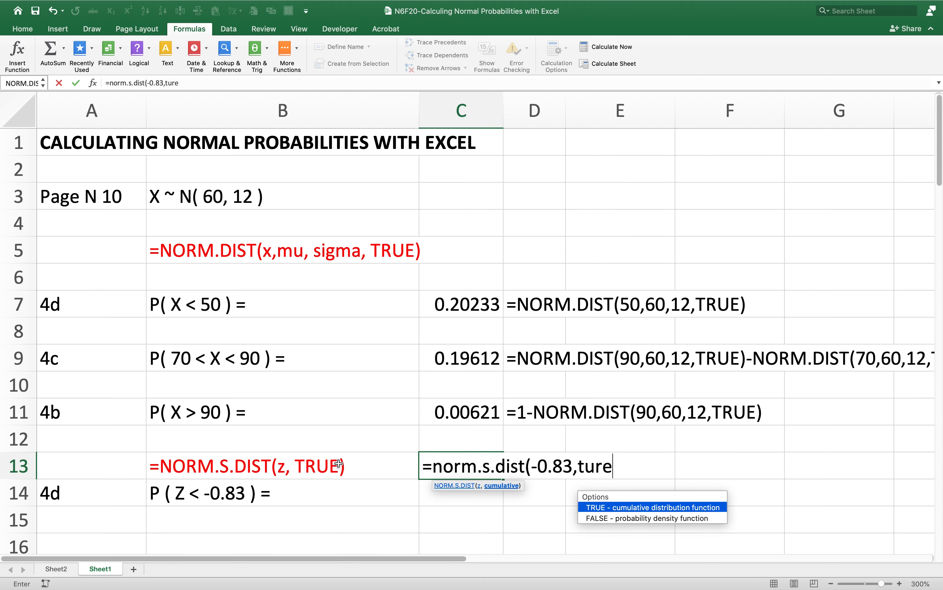
pyautogui.press('BackSpace')
pyautogui.press('BackSpace')
pyautogui.press('BackSpace')
pyautogui.write('re')
pyautogui.press('BackSpace')
pyautogui.write('ue)')
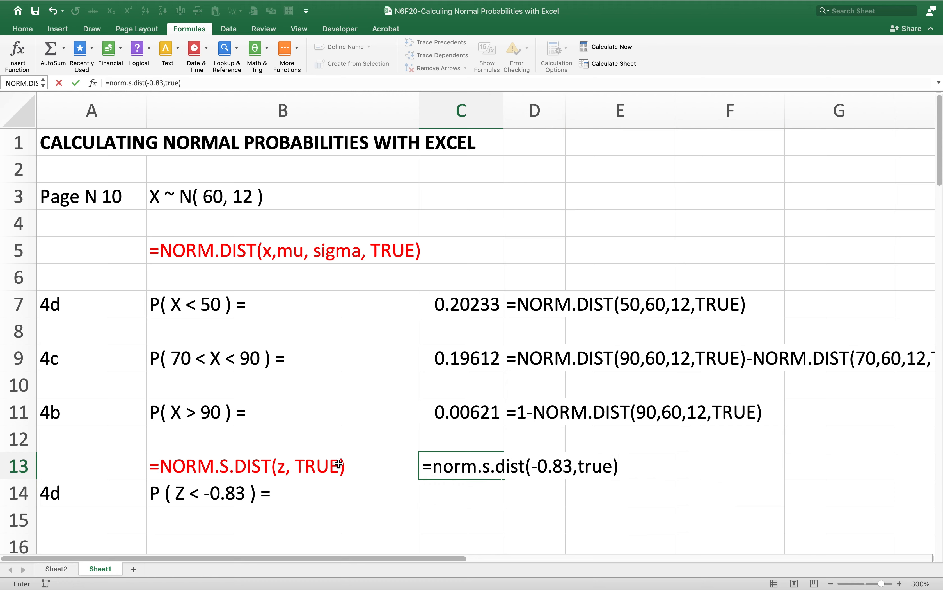
pyautogui.press('Return')
# Step: Compare the NORM.S.DIST result in C13 with the NORM.DIST result for P( X < 50 ) in C7
pyautogui.press('Up')
pyautogui.press('Up')
pyautogui.press('Up')
pyautogui.press('Up')
pyautogui.press('Up')
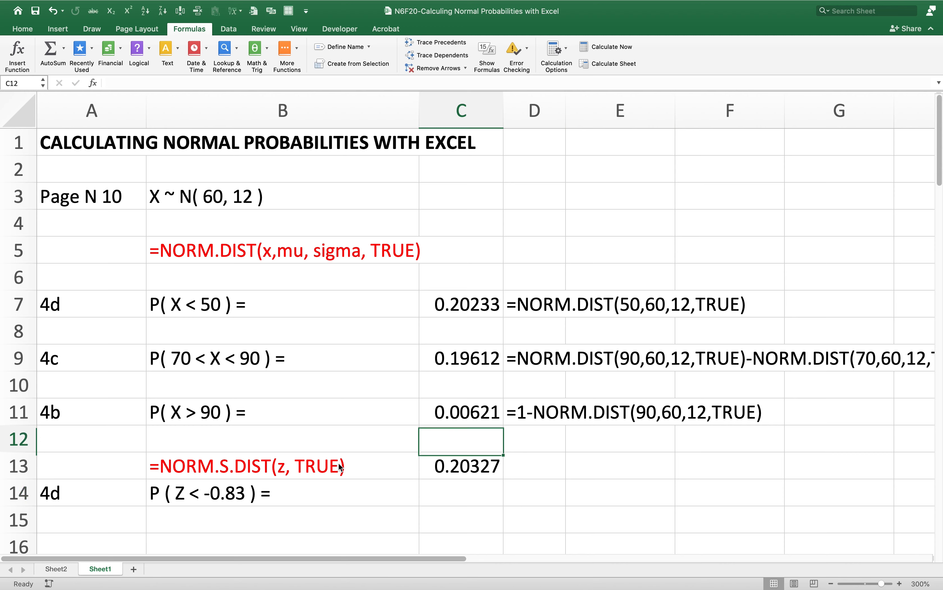
pyautogui.press('Up')
pyautogui.press('Up')
pyautogui.press('Down')
pyautogui.press('Down')
pyautogui.press('Down')
pyautogui.press('Down')
pyautogui.press('Down')
pyautogui.press('Down')
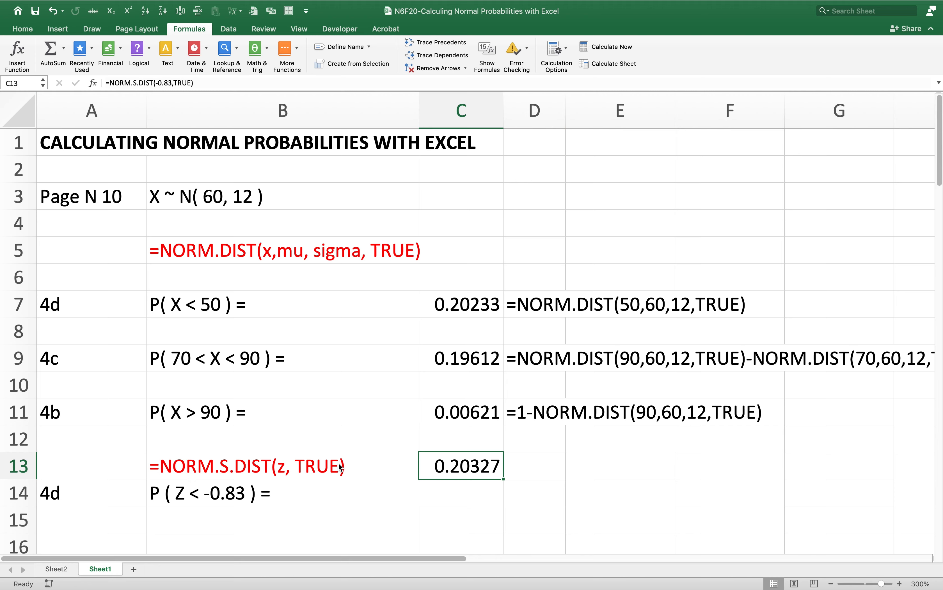
pyautogui.press('Up')
pyautogui.press('Up')
pyautogui.press('Up')
pyautogui.press('Up')
pyautogui.press('Up')
pyautogui.press('Up')
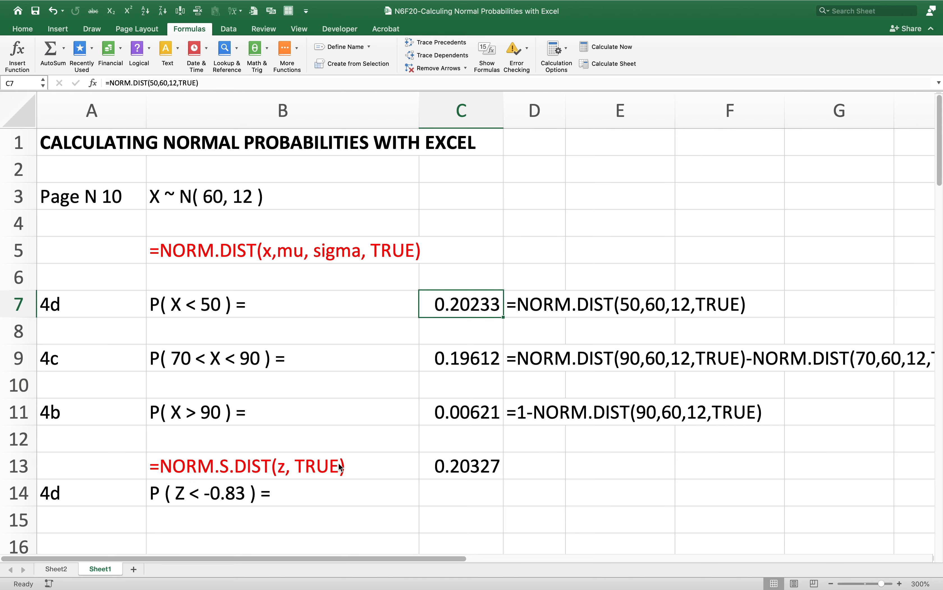
pyautogui.press('Down')
pyautogui.press('Down')
pyautogui.press('Down')
pyautogui.press('Down')
pyautogui.press('Down')
pyautogui.press('Down')
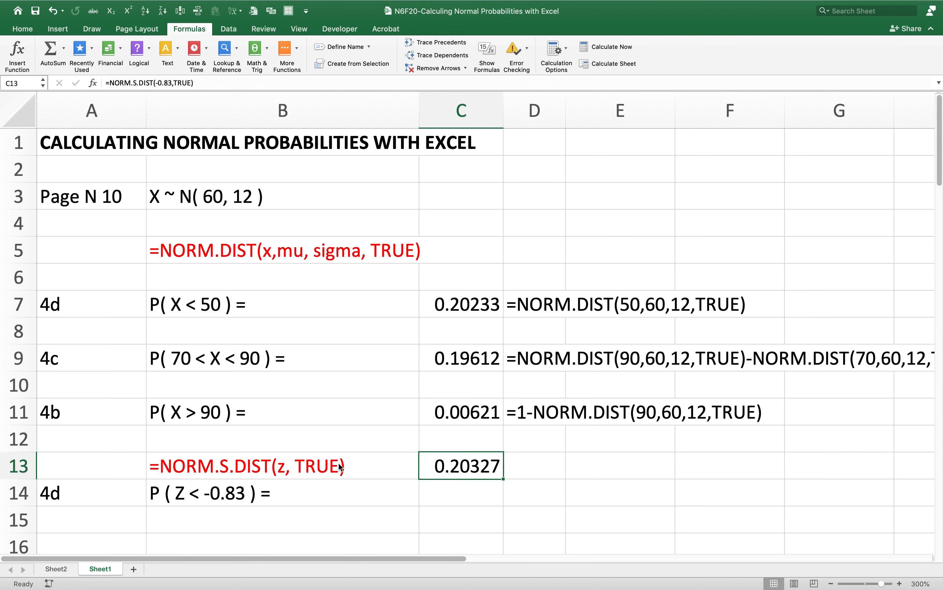
# Step: Copy the formula from C13 into D13 and show it as text with a leading apostrophe
pyautogui.press('super+c')
pyautogui.press('Right')
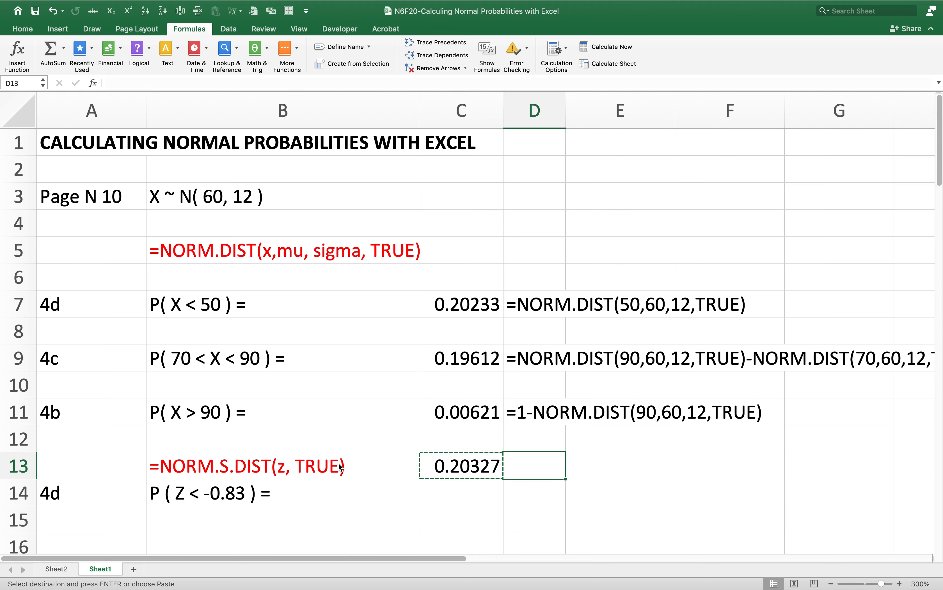
pyautogui.press('super+v')
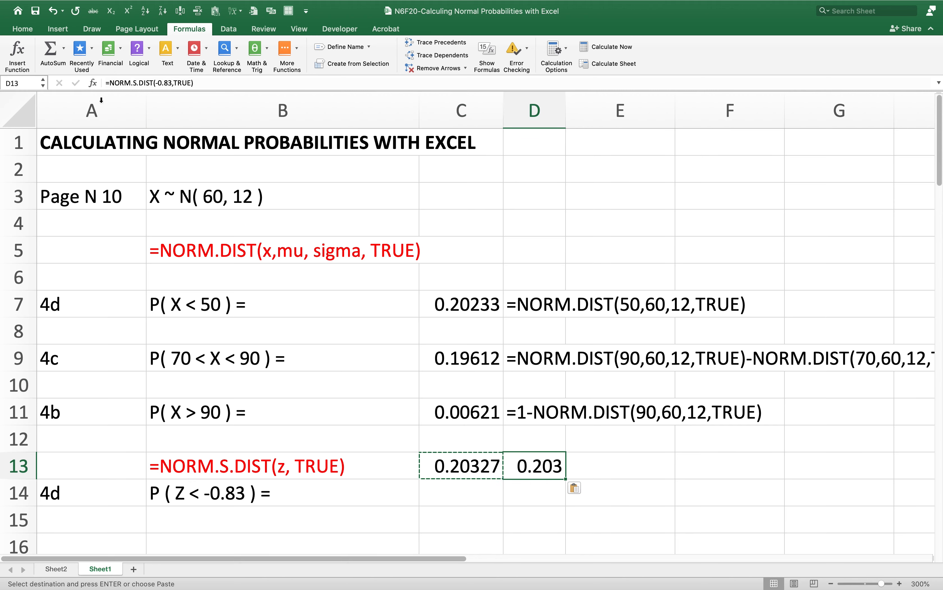
pyautogui.click(109, 81)
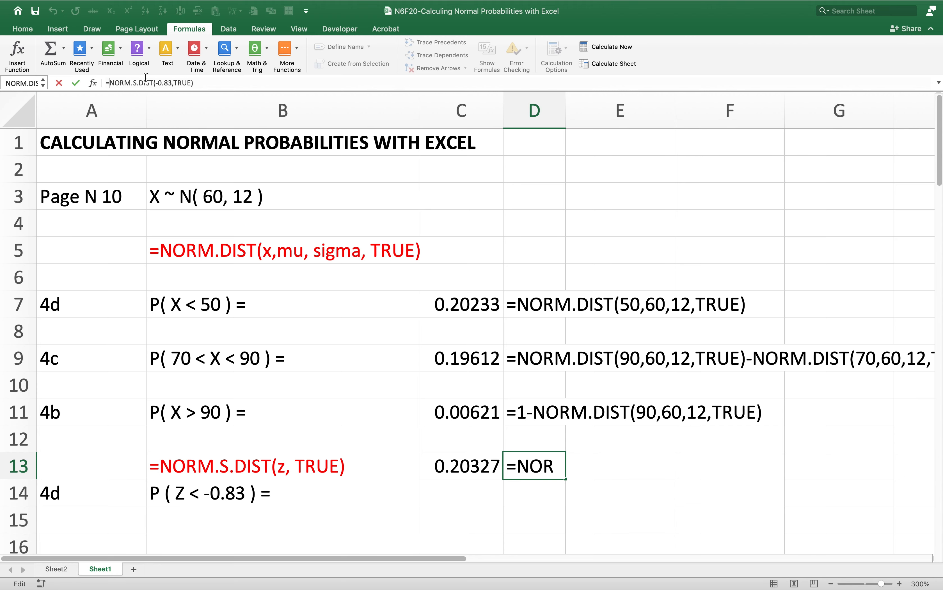
pyautogui.write("'")
pyautogui.press('Return')
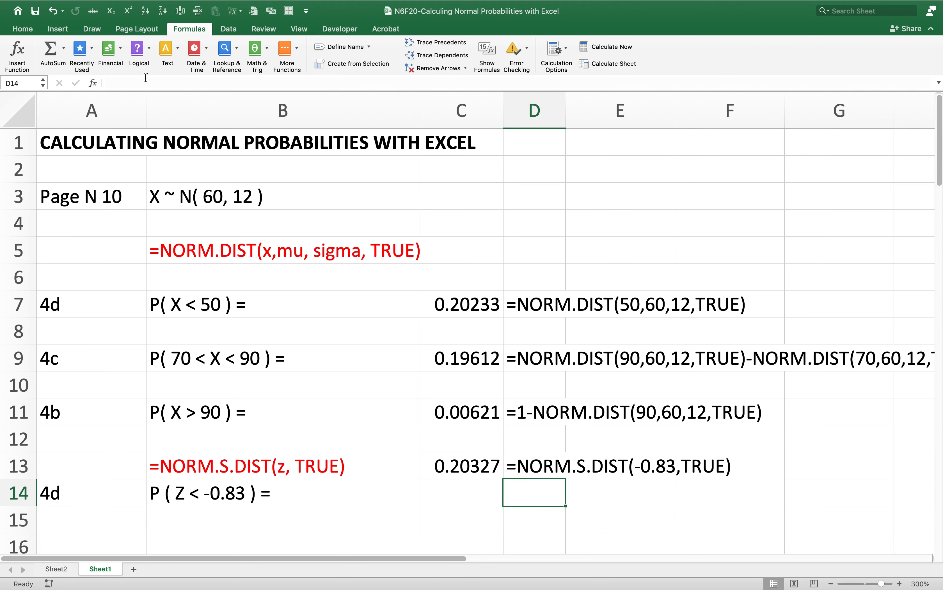
pyautogui.press('Up')
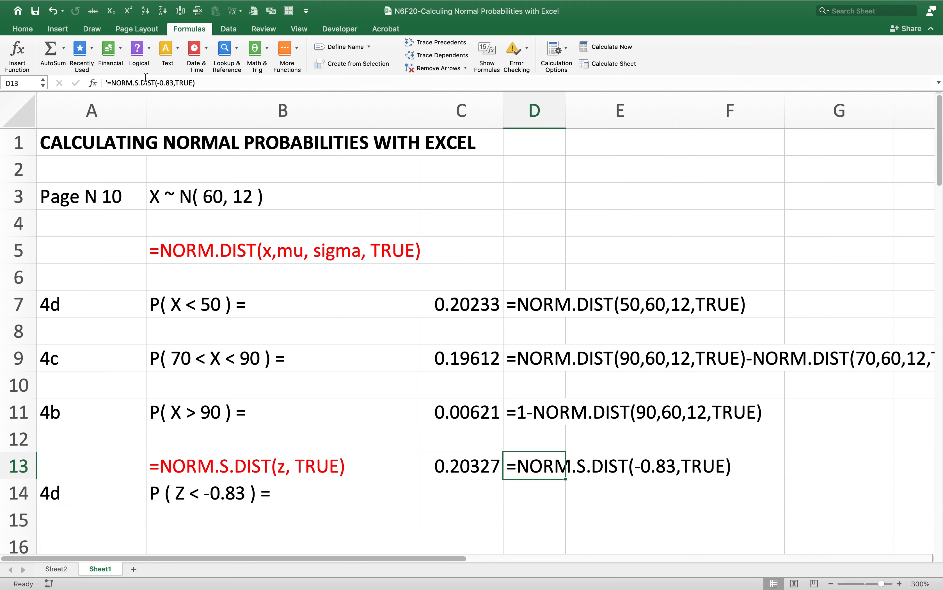
# Step: Review the X ~ N( 60, 12 ) distribution, the NORM.DIST syntax in B5, and the two 4d calculations in rows 7 and 13
pyautogui.press('Left')
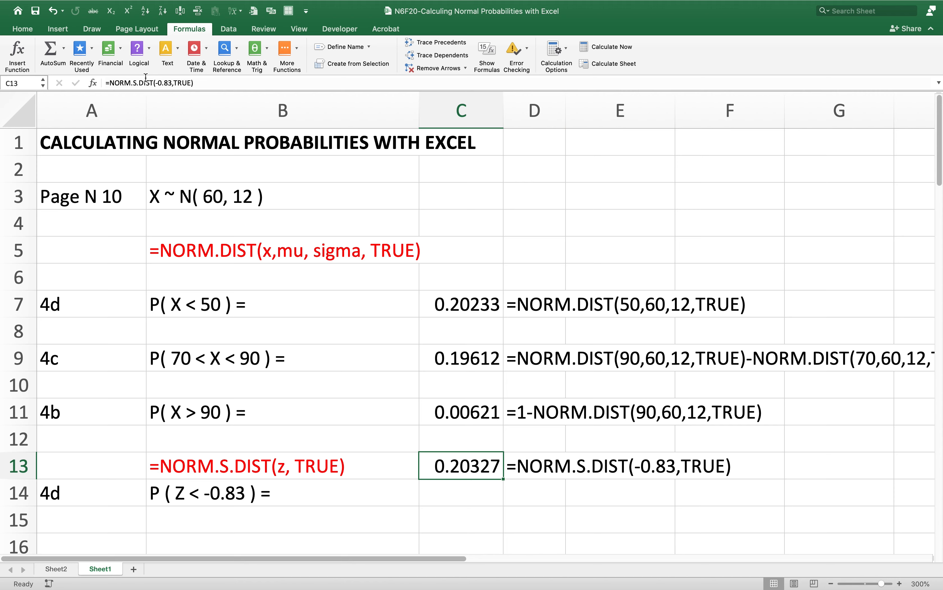
pyautogui.press('Up')
pyautogui.press('Up')
pyautogui.press('Up')
pyautogui.press('Up')
pyautogui.press('Up')
pyautogui.press('Up')
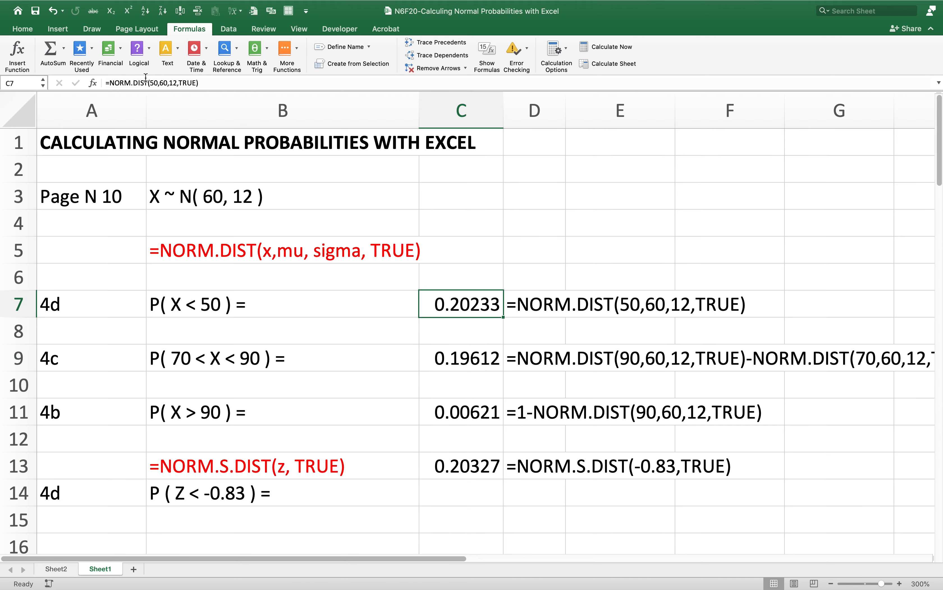
pyautogui.press('Left')
pyautogui.press('Up')
pyautogui.press('Up')
pyautogui.press('Up')
pyautogui.press('Up')
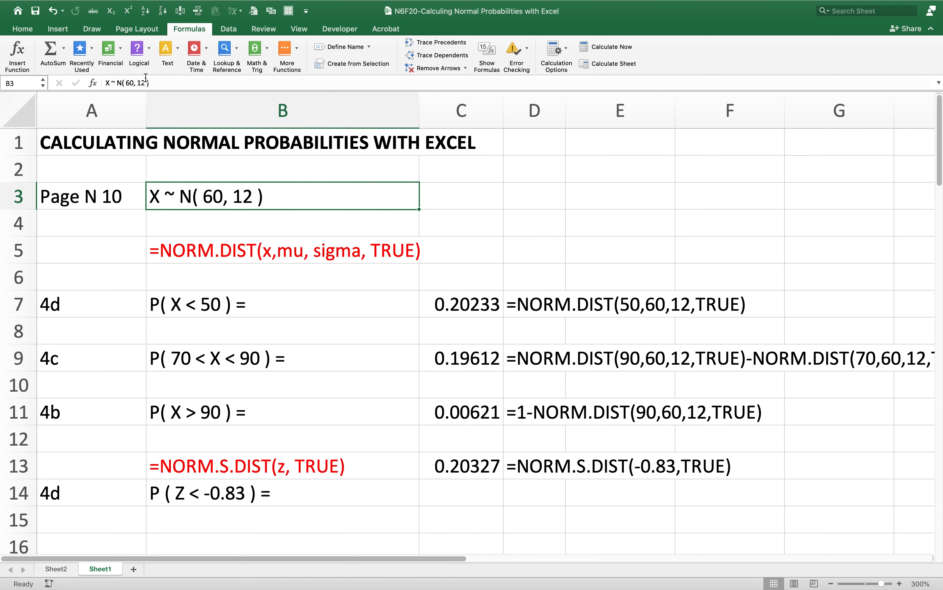
pyautogui.press('Down')
pyautogui.press('Down')
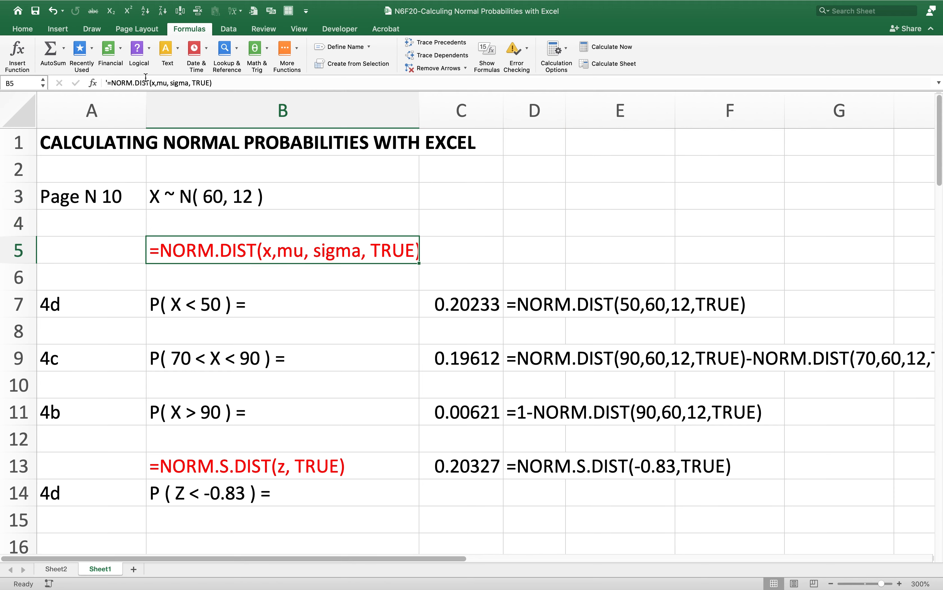
pyautogui.press('Down')
pyautogui.press('Down')
pyautogui.press('Down')
pyautogui.press('Down')
pyautogui.press('Down')
pyautogui.press('Down')
pyautogui.press('Down')
pyautogui.press('Down')
pyautogui.press('Down')
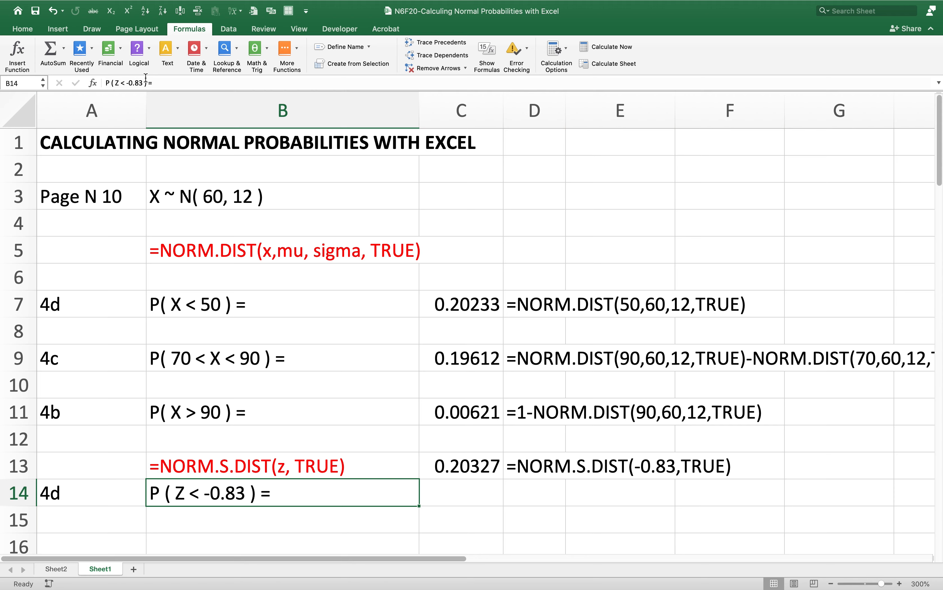
pyautogui.press('Up')
pyautogui.press('Right')
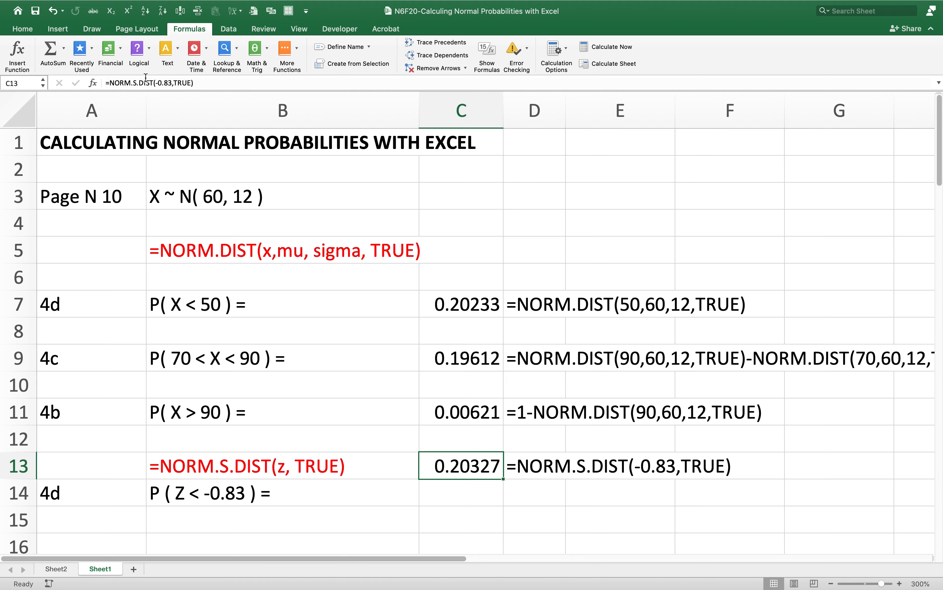
# Step: Move the NORM.S.DIST result and its formula text from C13:D13 to C14:D14, beside P ( Z < -0.83 )
pyautogui.press('Left')
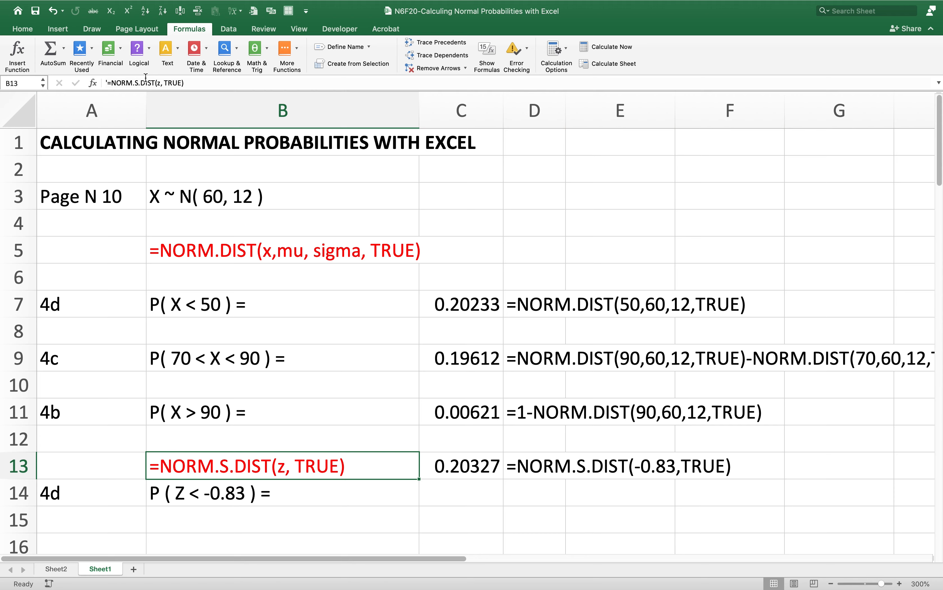
pyautogui.press('Left')
pyautogui.press('Down')
pyautogui.press('Down')
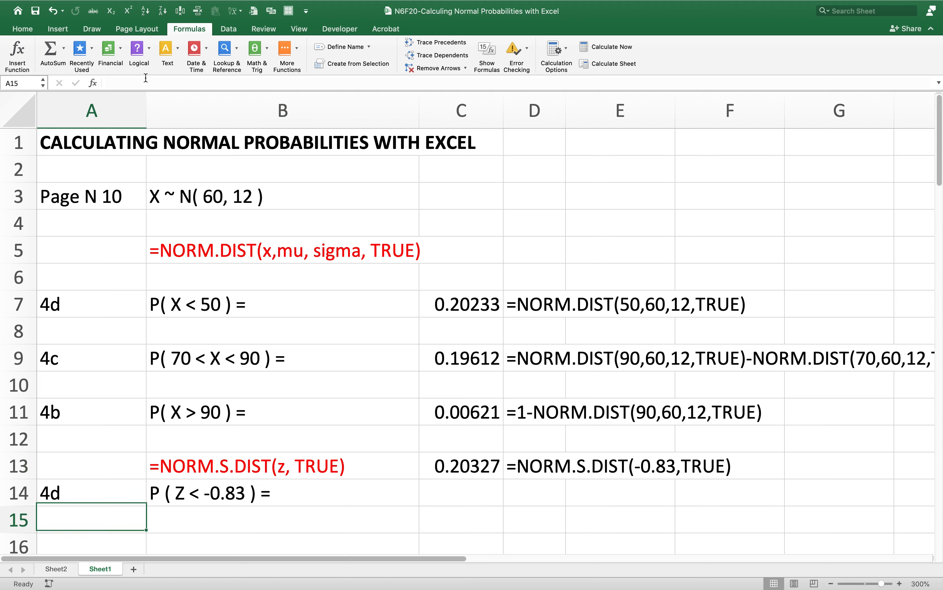
pyautogui.press('Up')
pyautogui.press('Up')
pyautogui.press('Right')
pyautogui.press('Right')
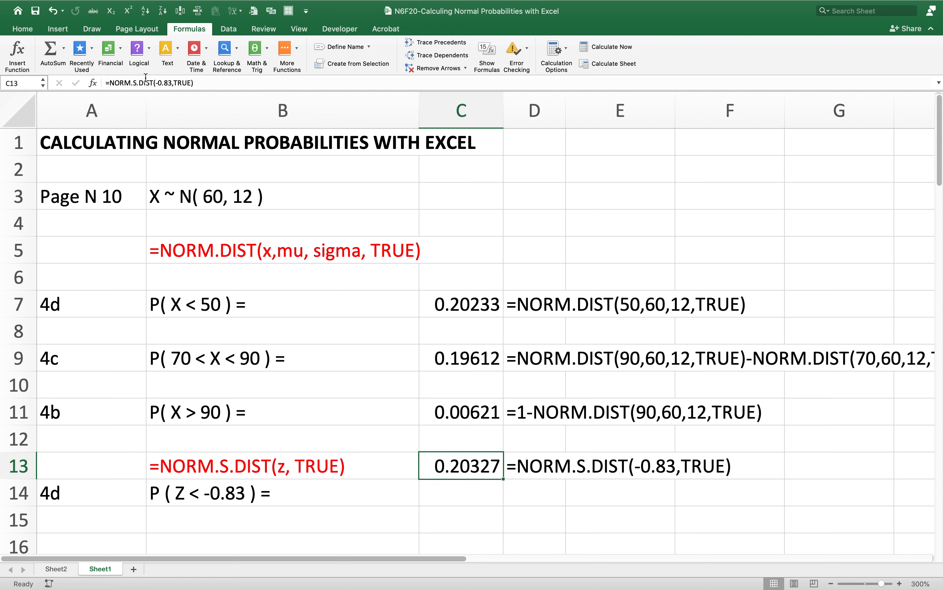
pyautogui.hotkey('shift', 'Right')
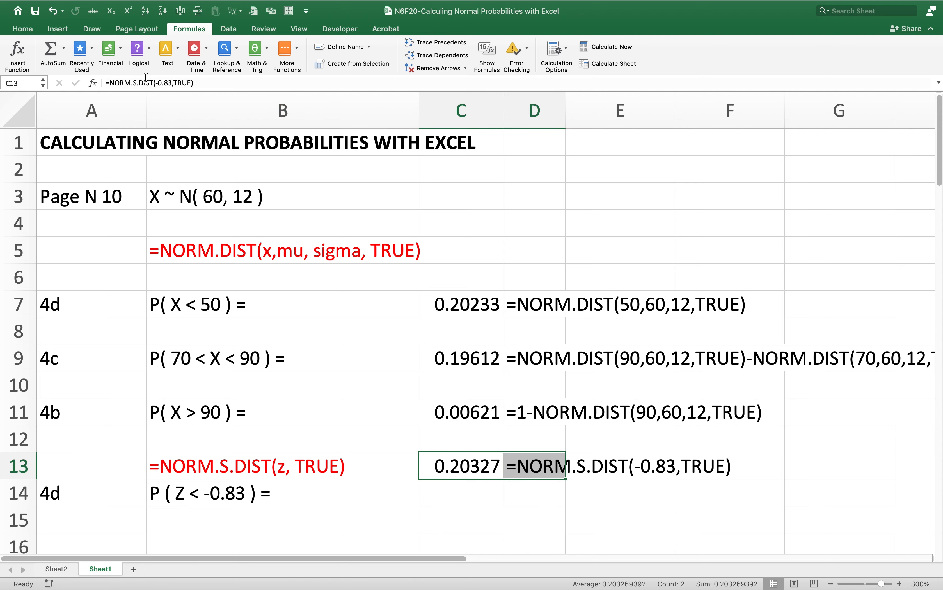
pyautogui.press('super+x')
pyautogui.press('Down')
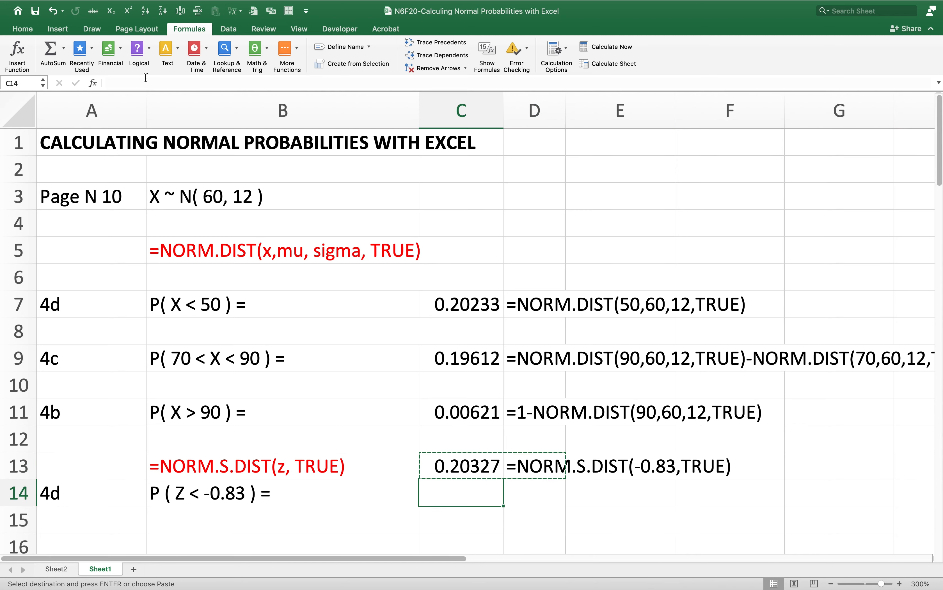
pyautogui.press('super+v')
pyautogui.press('Down')
pyautogui.press('Down')
pyautogui.press('Down')
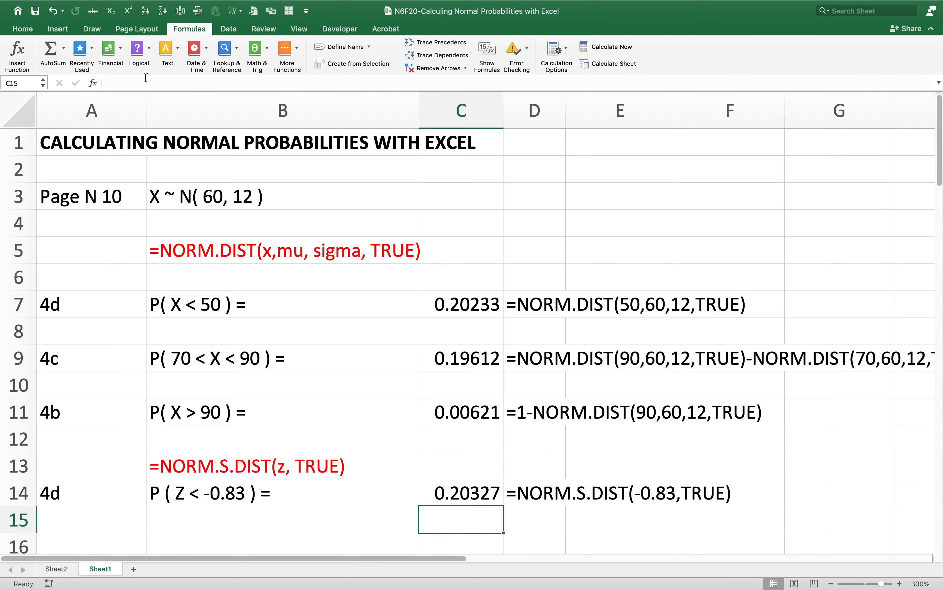
# Step: Examine the Page N 11 section with its X ~ N( 60, 12 ) distribution and the NORM.INV and NORM.S.INV entries
pyautogui.press('Down')
pyautogui.press('Down')
pyautogui.press('Down')
pyautogui.press('Down')
pyautogui.press('Down')
pyautogui.press('Down')
pyautogui.press('Down')
pyautogui.press('Down')
pyautogui.press('Down')
pyautogui.press('Down')
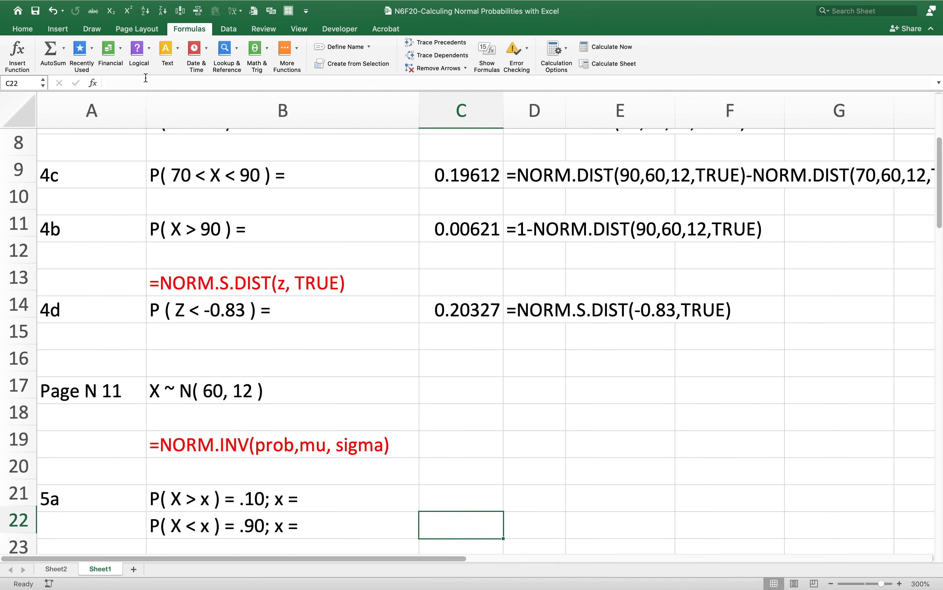
pyautogui.press('Down')
pyautogui.press('Down')
pyautogui.press('Down')
pyautogui.press('Down')
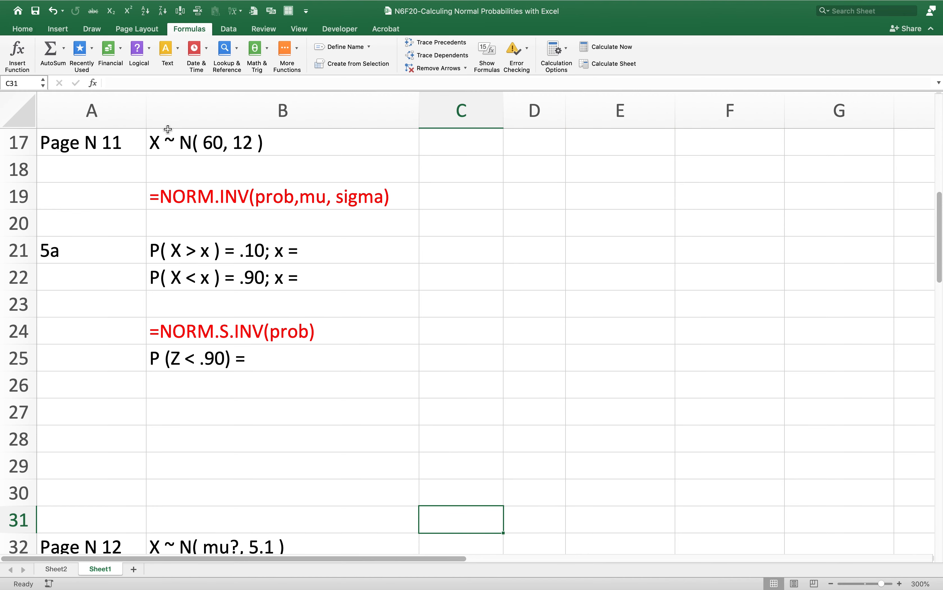
pyautogui.click(167, 139)
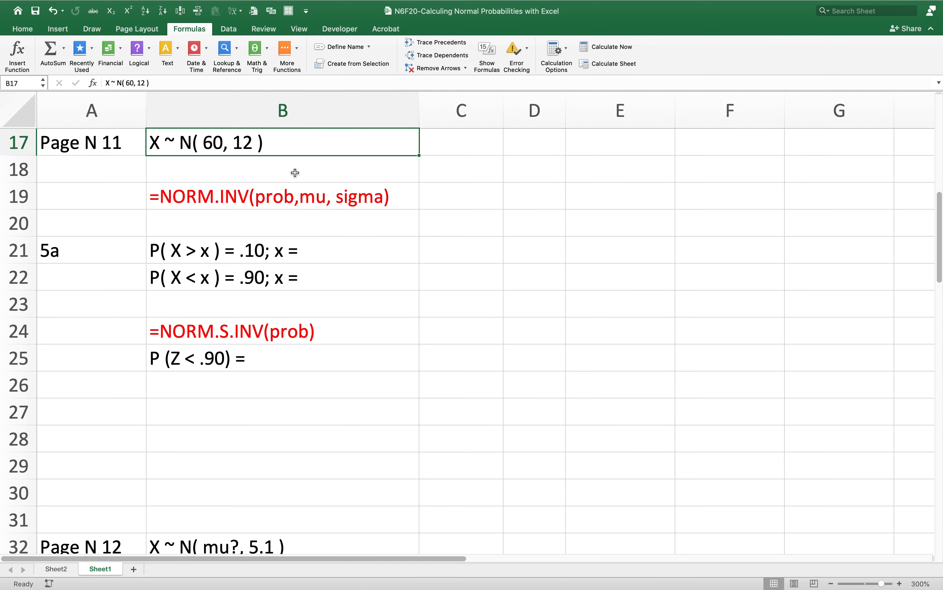
# Step: Switch to the handwritten notes and examine the solution to exercise 5a, the mark that only 10% of marks exceed
pyautogui.hotkey('ctrl', 'Right')
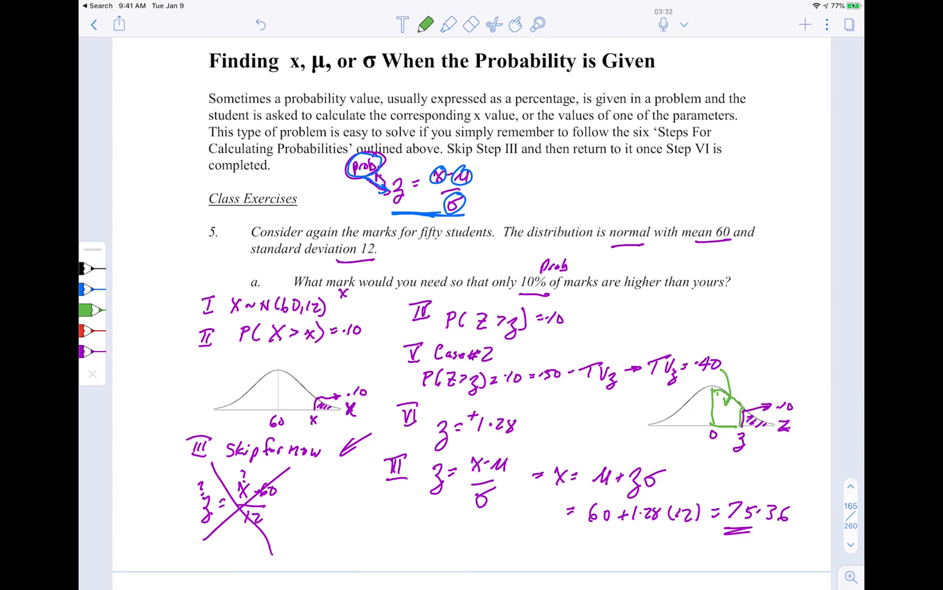
pyautogui.scroll(-3, 472, 312)
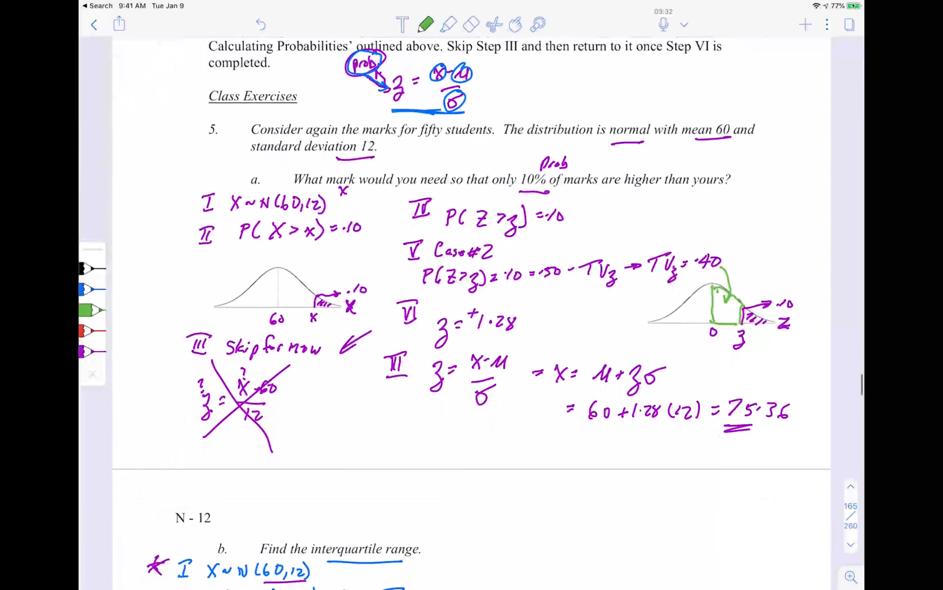
pyautogui.scroll(4, 472, 312)
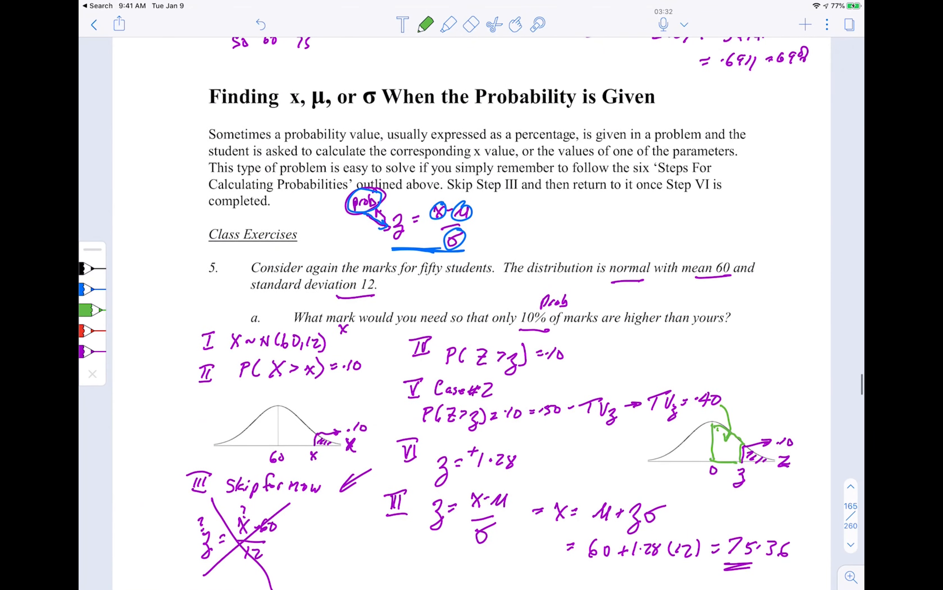
pyautogui.scroll(5, 472, 311)
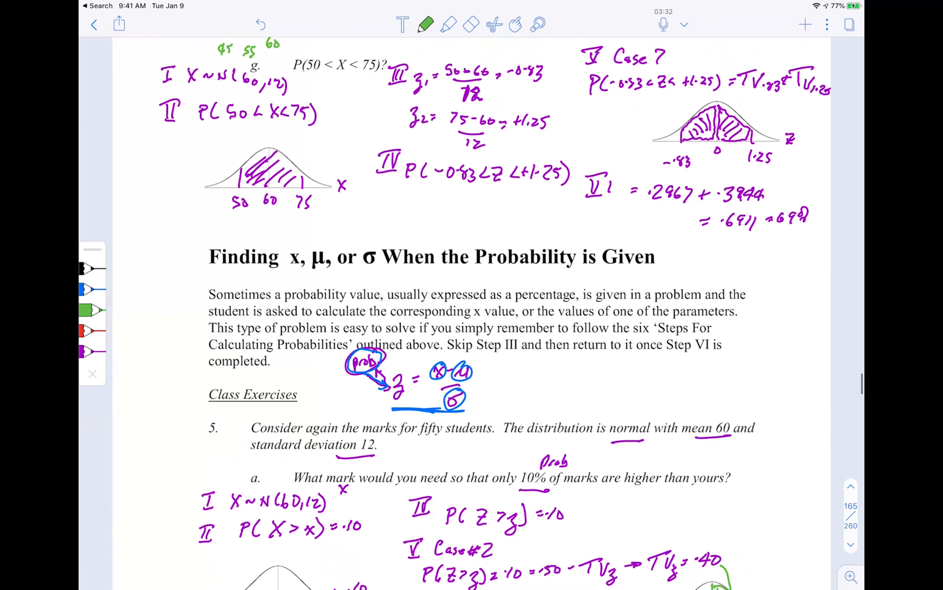
pyautogui.scroll(-9, 472, 312)
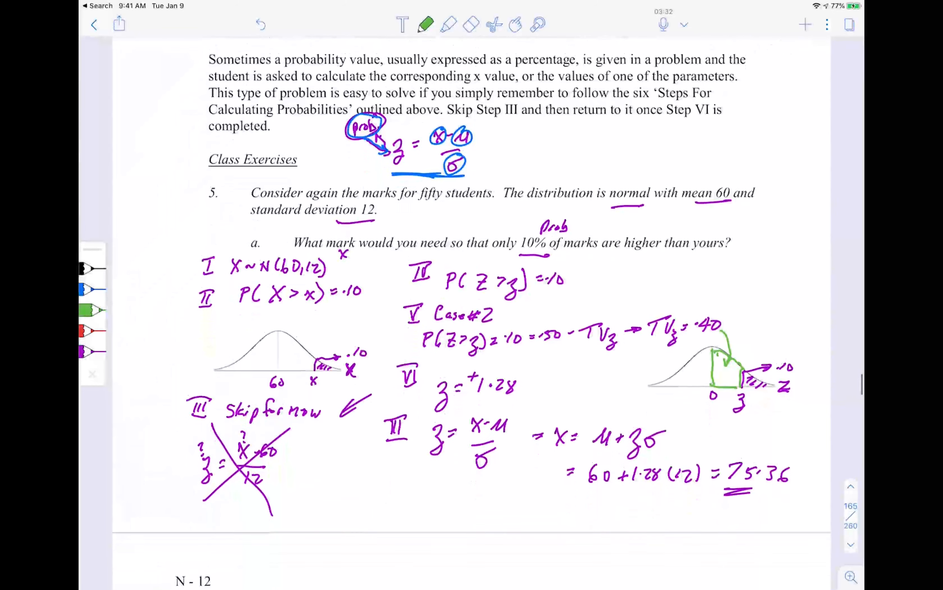
pyautogui.scroll(-1, 472, 312)
pyautogui.scroll(1, 472, 312)
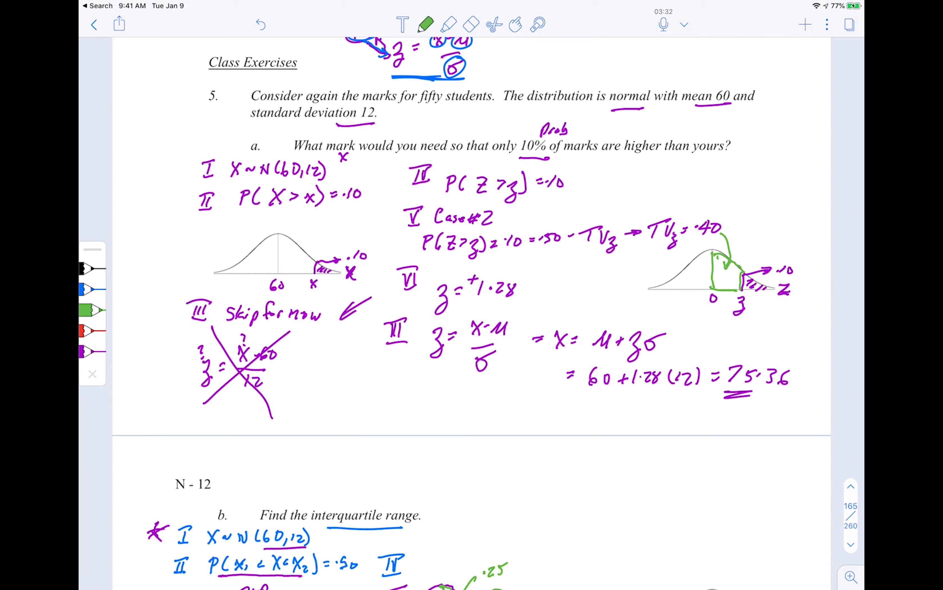
# Step: In green, circle the 10% probability, box the skipped Step III with its z and x circled, and circle the X curve's upper tail
pyautogui.moveTo(553, 117)
pyautogui.mouseDown()
pyautogui.moveTo(540, 120)
pyautogui.moveTo(549, 116)
pyautogui.mouseUp()
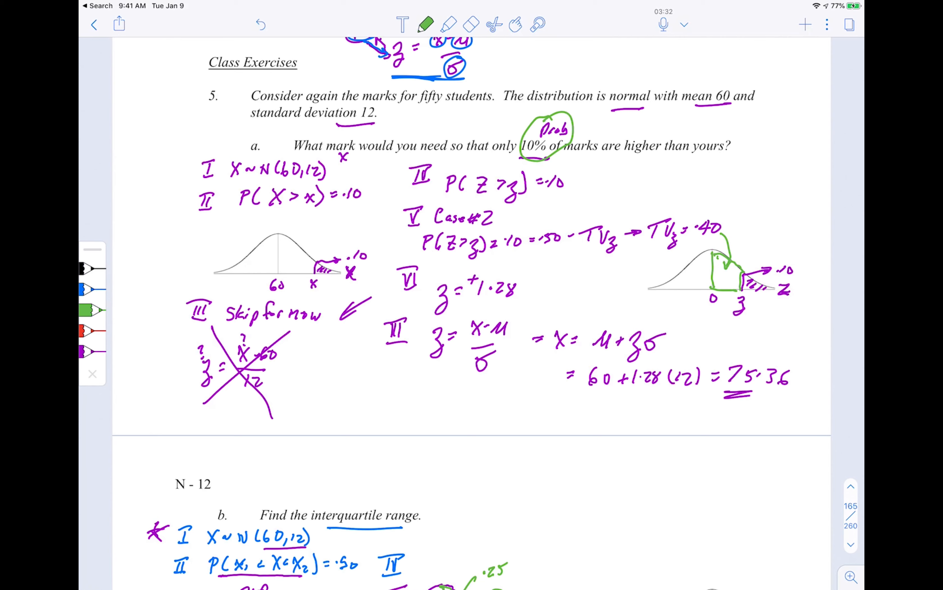
pyautogui.moveTo(311, 298)
pyautogui.mouseDown()
pyautogui.moveTo(191, 300)
pyautogui.moveTo(163, 415)
pyautogui.moveTo(317, 406)
pyautogui.moveTo(323, 300)
pyautogui.mouseUp()
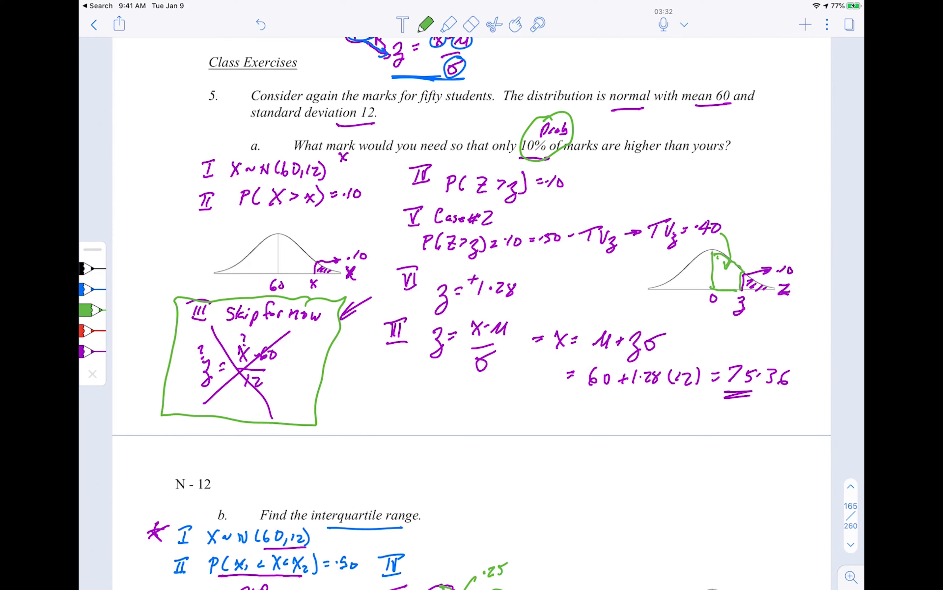
pyautogui.moveTo(202, 344)
pyautogui.mouseDown()
pyautogui.moveTo(204, 402)
pyautogui.moveTo(201, 344)
pyautogui.moveTo(257, 382)
pyautogui.moveTo(245, 326)
pyautogui.mouseUp()
pyautogui.moveTo(360, 237)
pyautogui.mouseDown()
pyautogui.moveTo(335, 300)
pyautogui.moveTo(336, 241)
pyautogui.mouseUp()
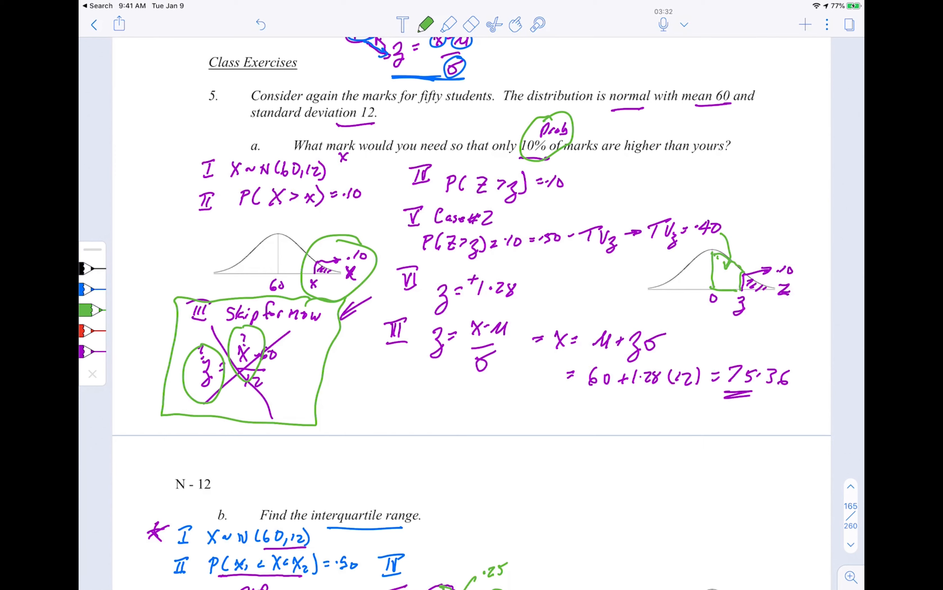
# Step: On the Z curve of 5a, underline z, circle the .10 tail probability, and shade the area between 0 and z in green
pyautogui.moveTo(731, 325); pyautogui.dragTo(749, 321)
pyautogui.moveTo(793, 257); pyautogui.dragTo(785, 257)
pyautogui.moveTo(733, 273)
pyautogui.mouseDown()
pyautogui.moveTo(758, 242)
pyautogui.moveTo(737, 272)
pyautogui.moveTo(723, 259)
pyautogui.mouseUp()
pyautogui.moveTo(721, 282); pyautogui.dragTo(733, 269)
pyautogui.moveTo(733, 283); pyautogui.dragTo(740, 274)
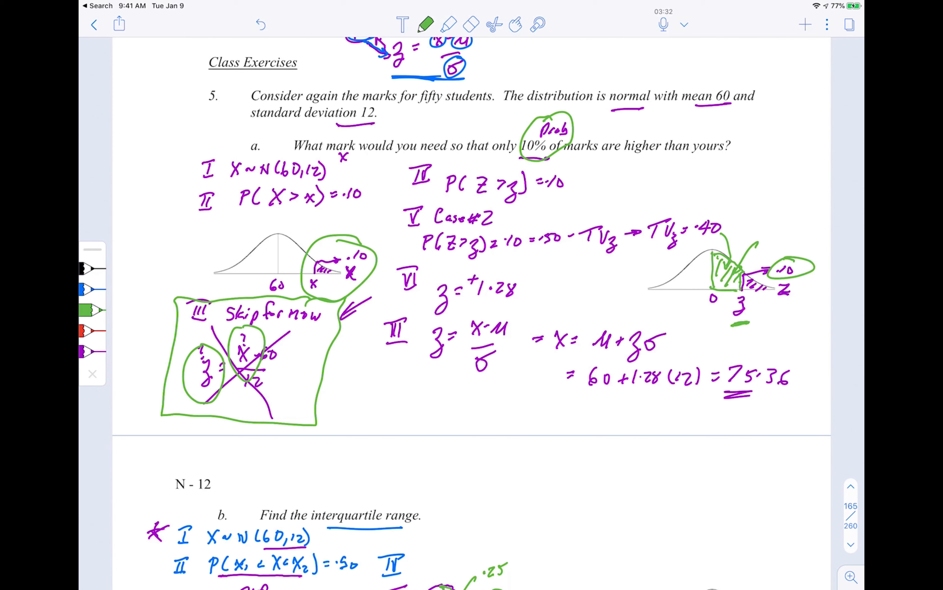